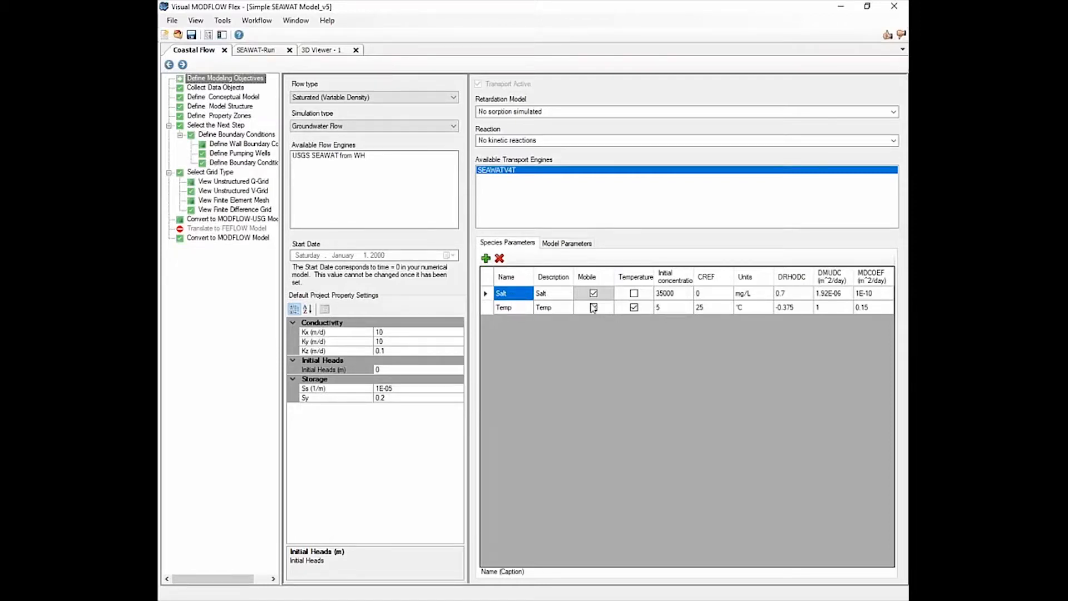
- Examine the Coastal Flow model's species parameters, including the salt initial concentration and DRHODC, and its transport model parameters
click(692, 295)
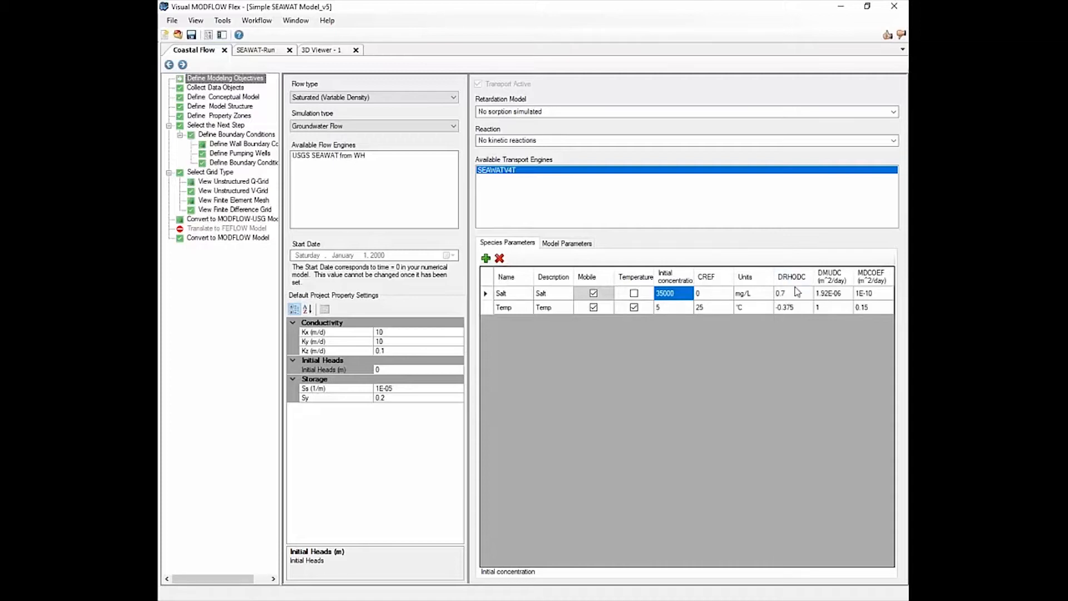
mouse_move(786, 287)
click(570, 251)
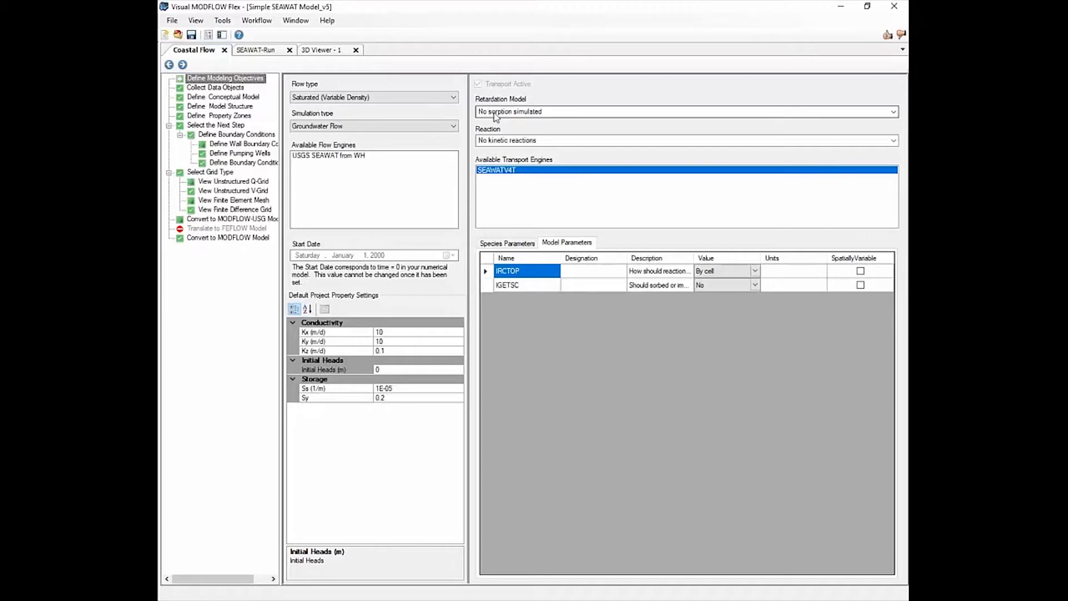
- Check the SEAWAT-Run modeling objectives and inspect the BAS6 package's Translate option in the advanced SEAWAT translation settings
click(250, 55)
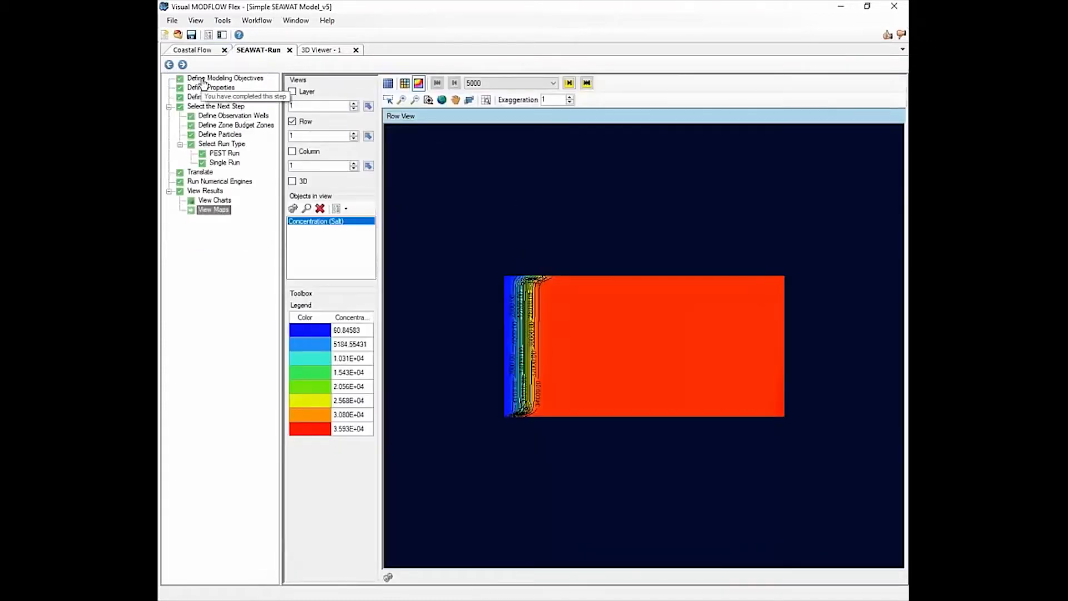
click(206, 97)
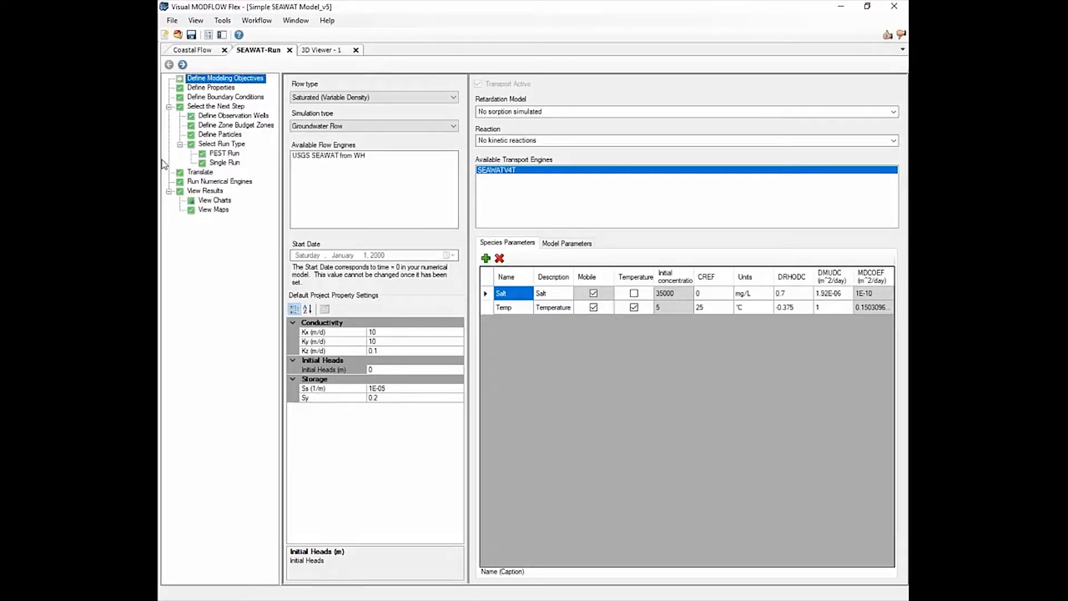
click(199, 172)
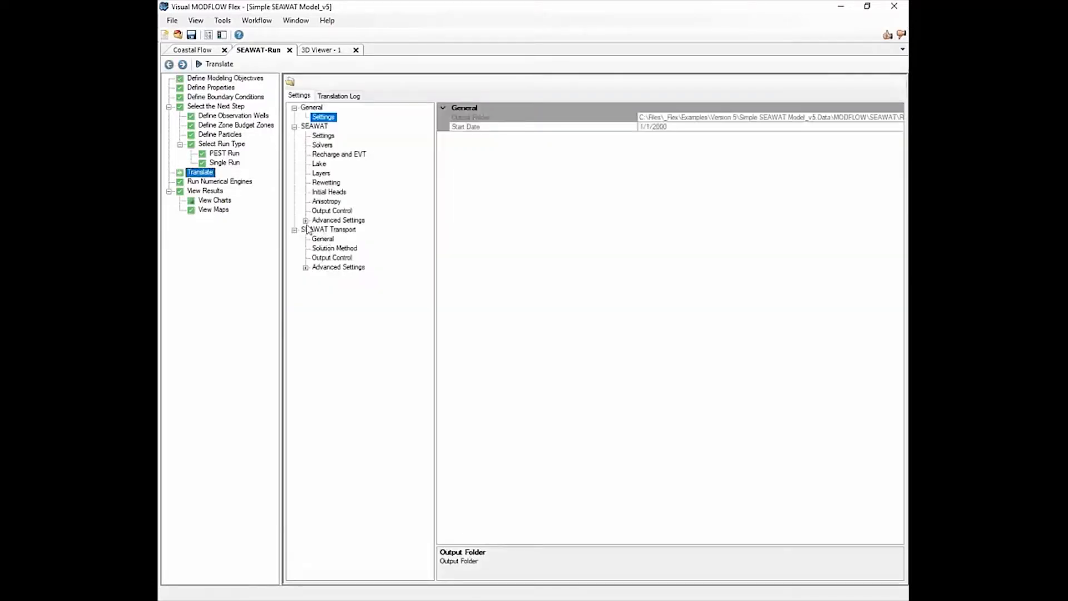
click(305, 220)
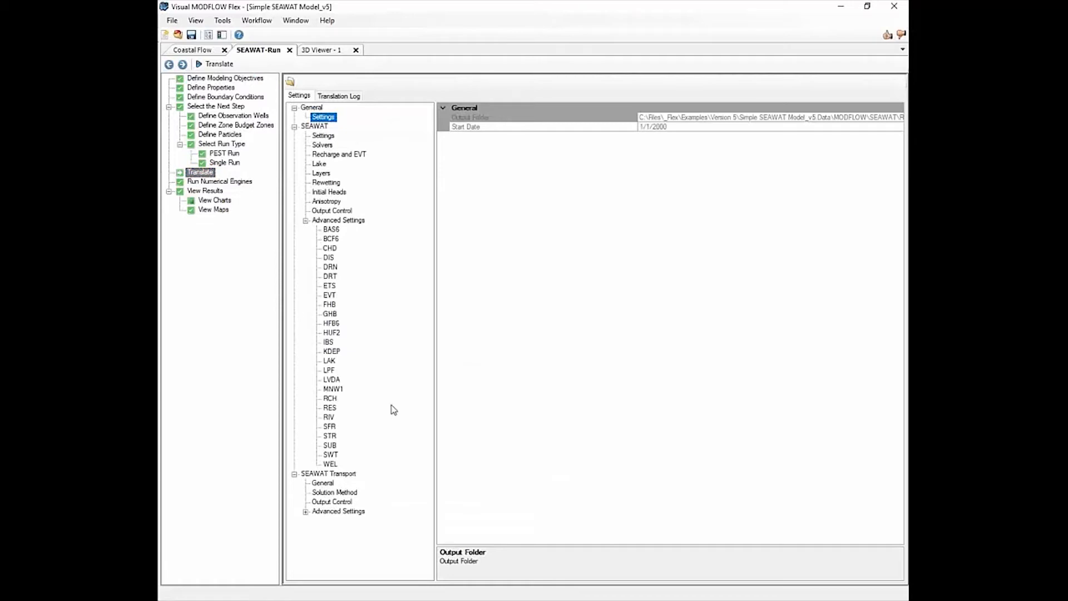
click(333, 231)
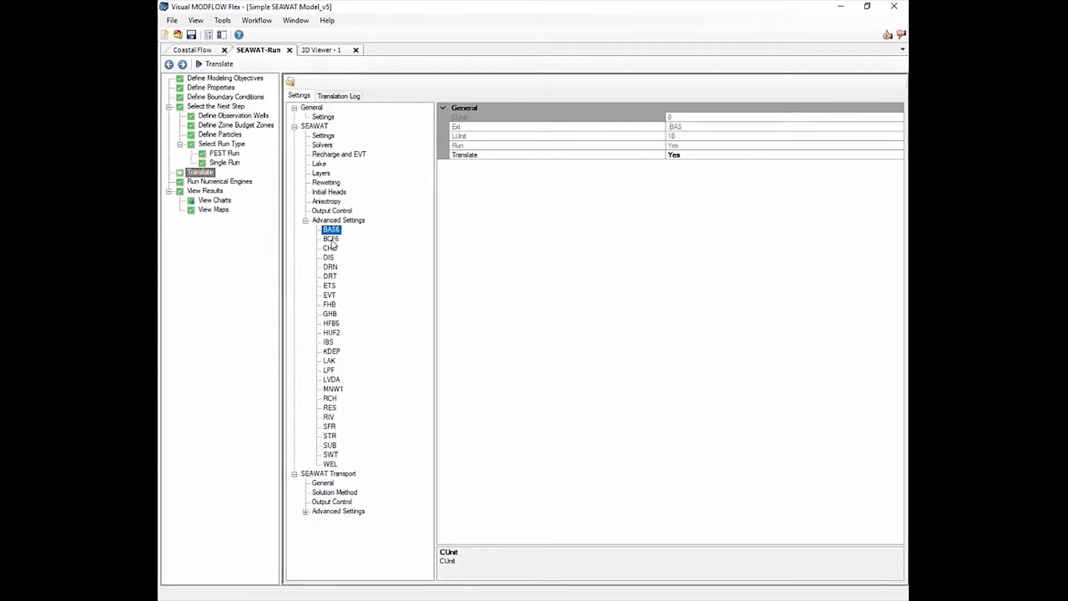
click(681, 155)
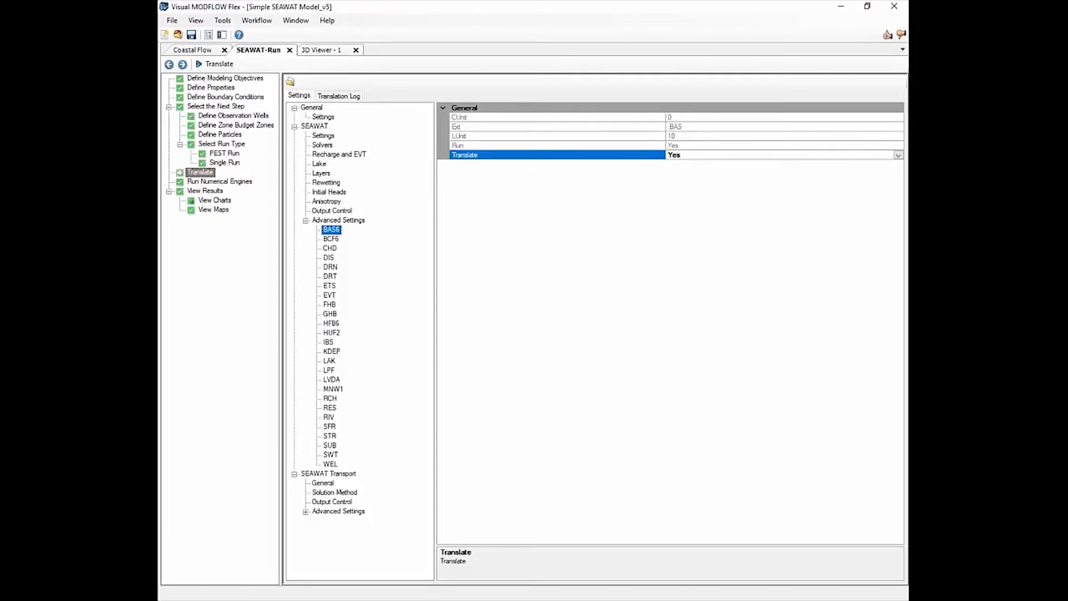
- Set the Translate option of the CHD package to No in the advanced SEAWAT settings
click(331, 249)
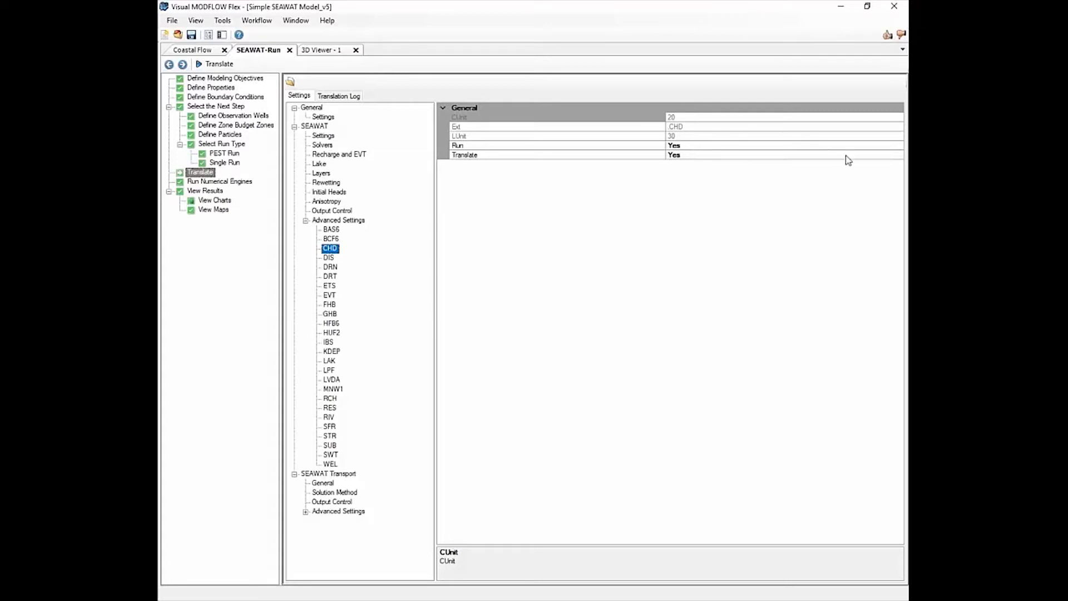
click(893, 156)
click(898, 156)
click(738, 174)
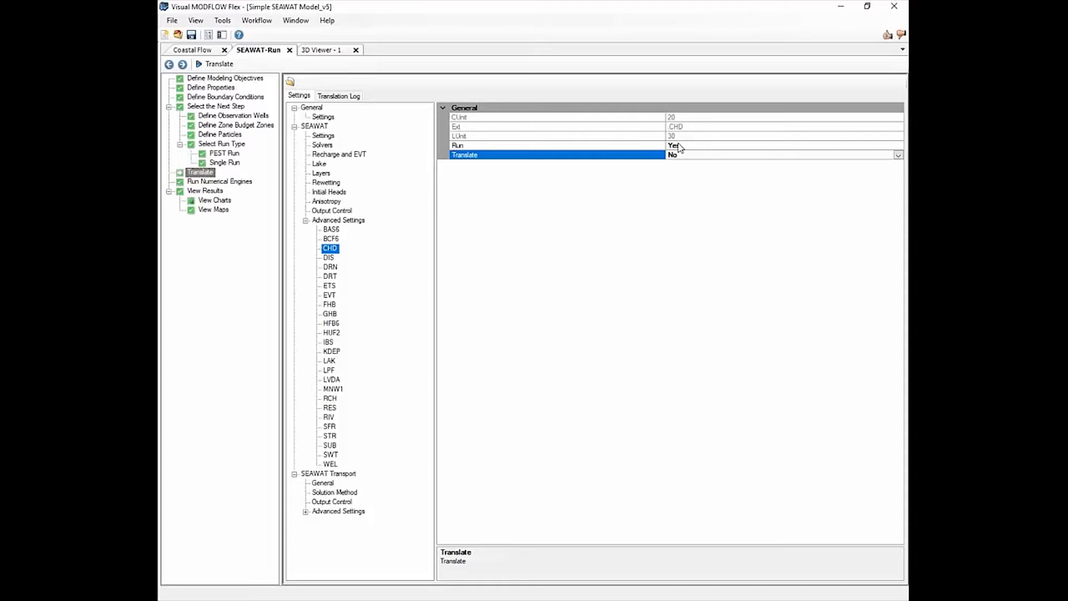
- Inspect the Run and Translate options of the DRT package
click(331, 270)
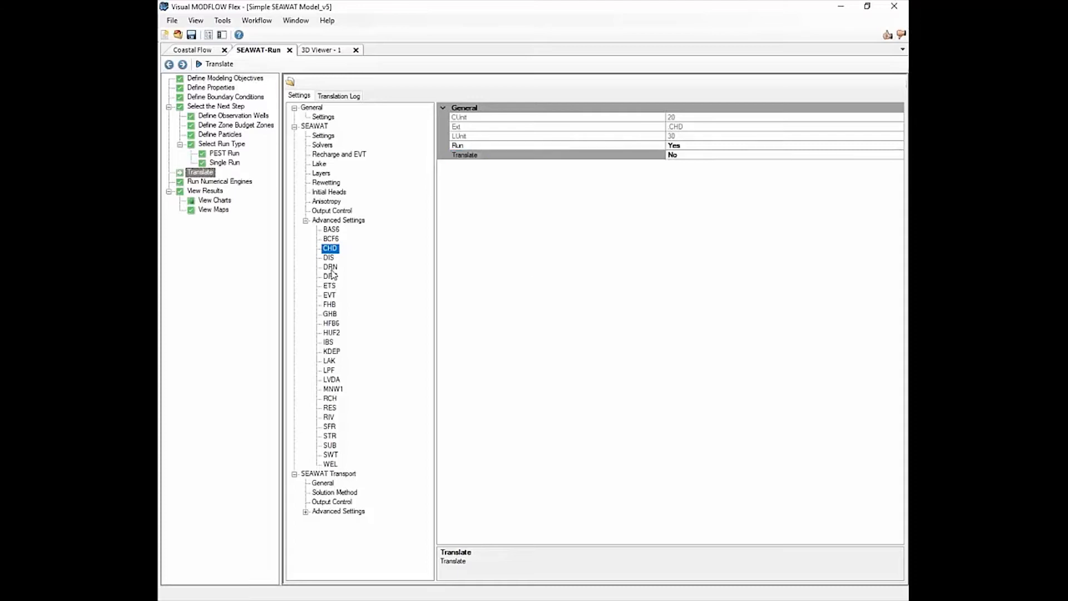
click(331, 276)
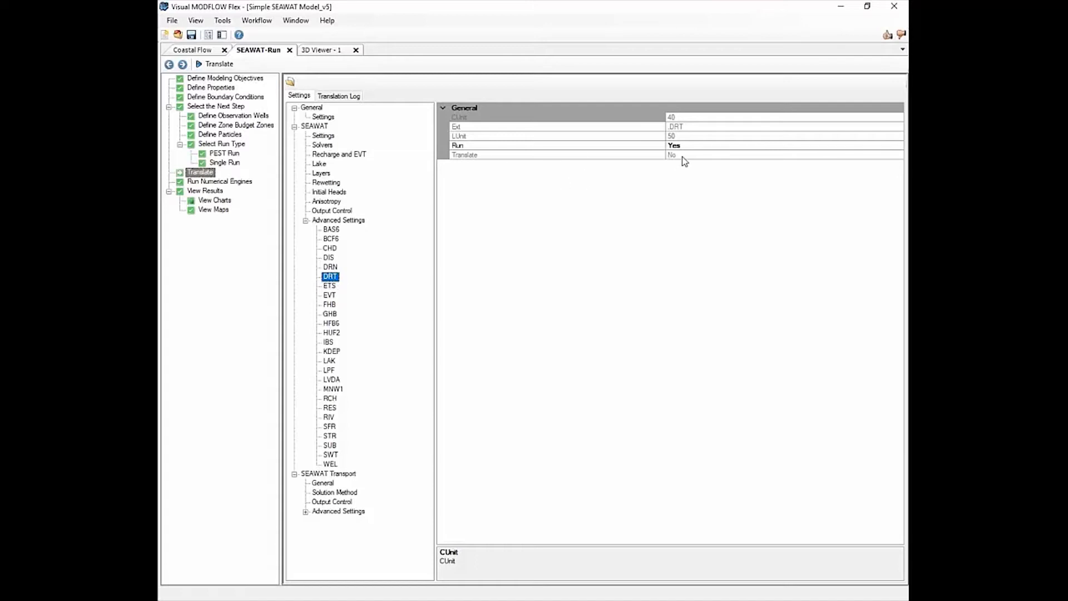
click(696, 146)
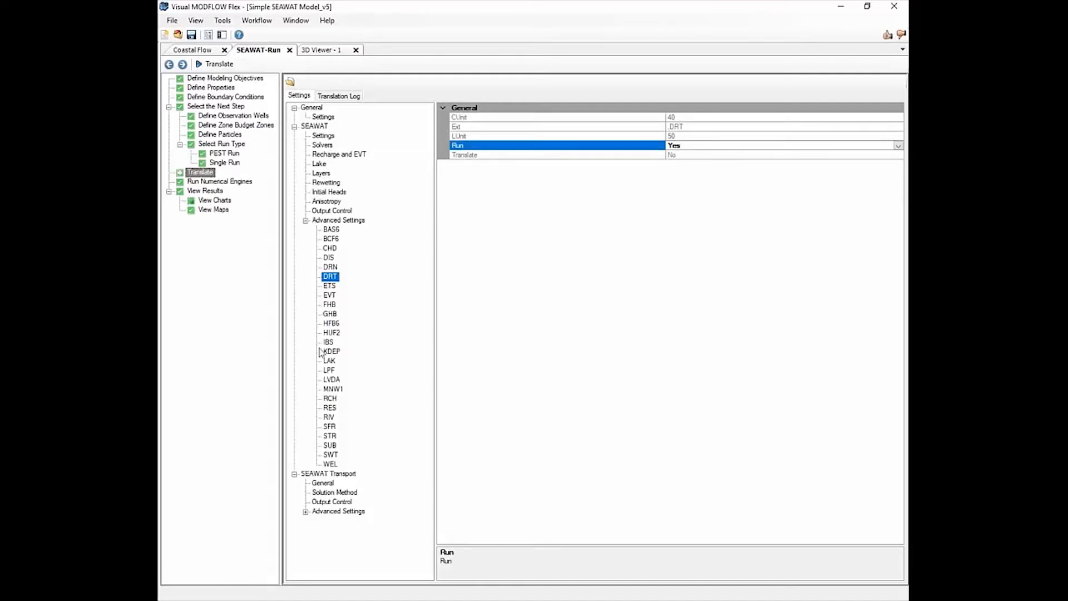
- Open the VDF package settings among the advanced SEAWAT Transport settings
click(323, 483)
click(306, 512)
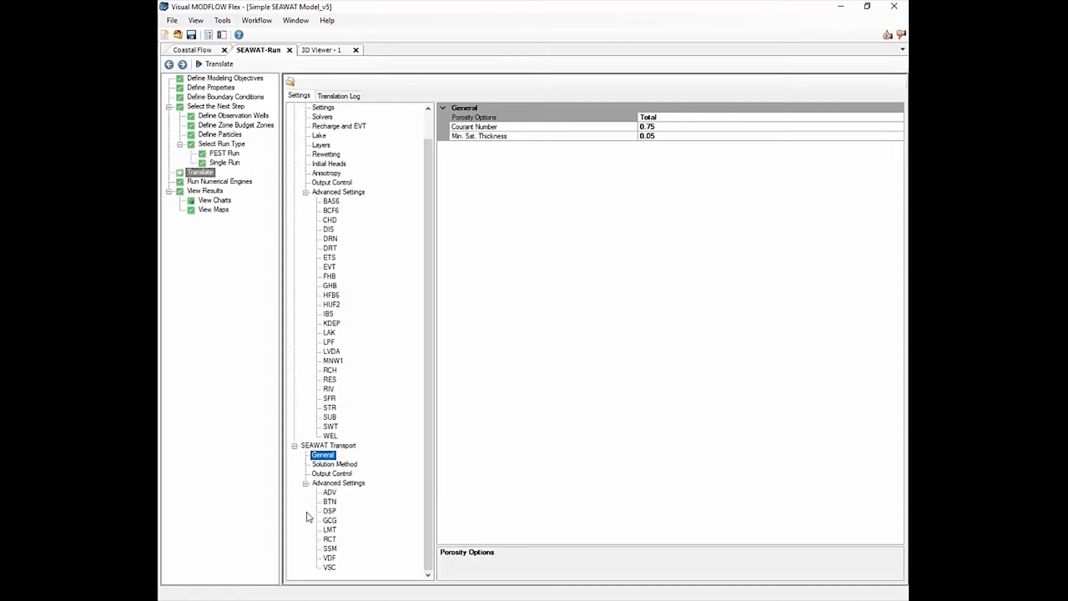
click(329, 558)
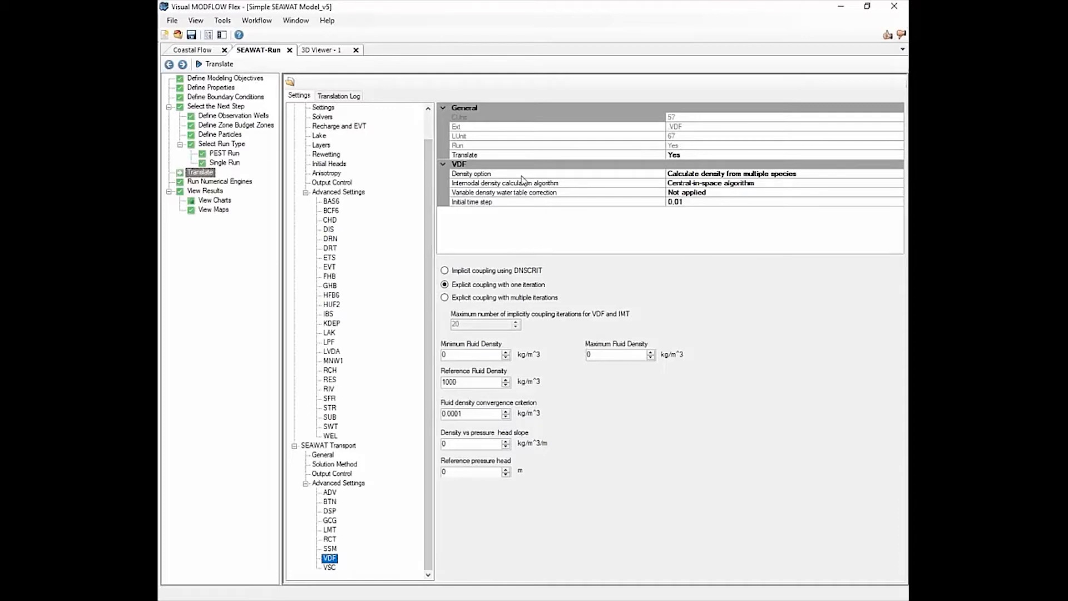
- Try the uncoupled simulation using pre-calculated density in the VDF package, comparing the UCN file source and settling on the reference density
click(766, 175)
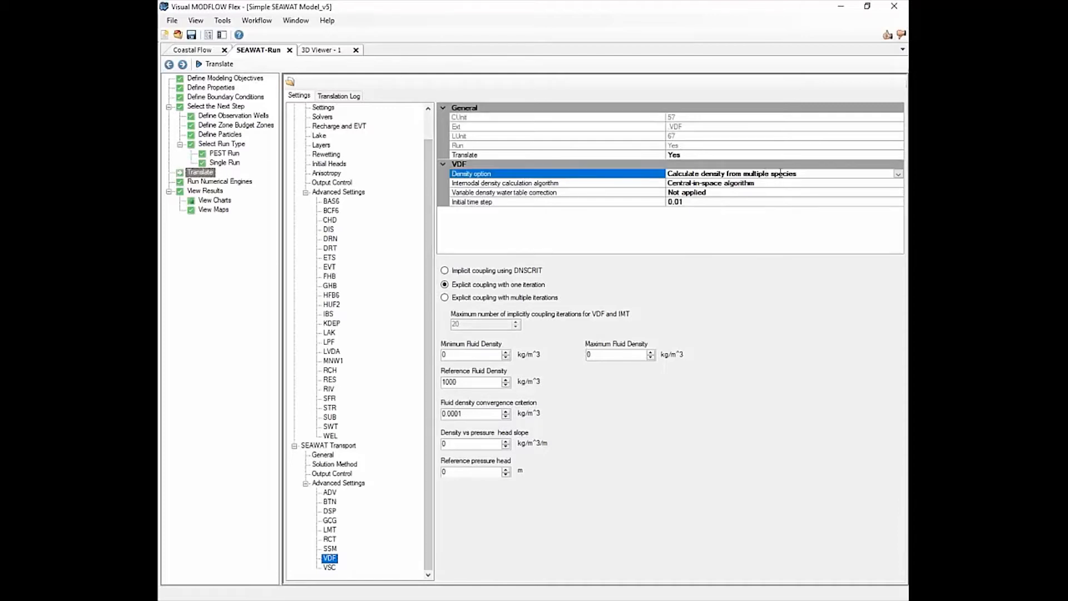
click(897, 175)
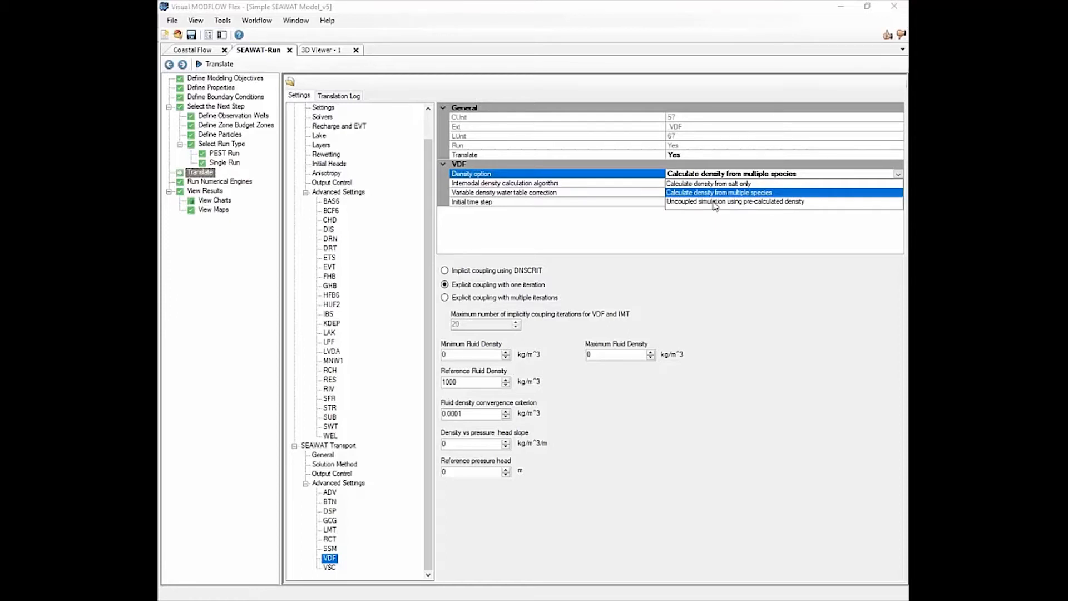
click(683, 203)
click(465, 419)
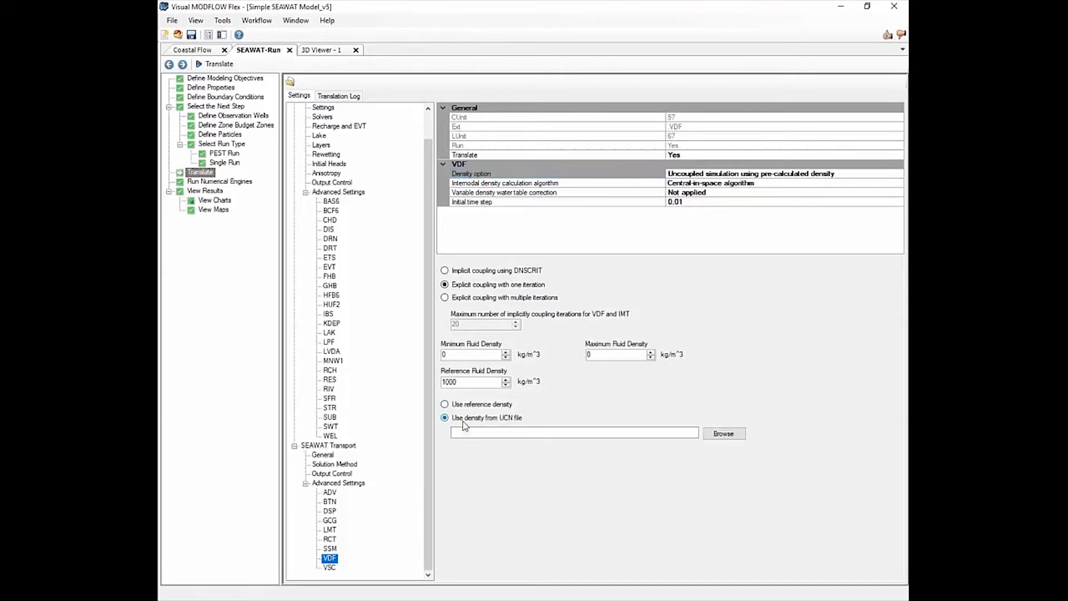
click(470, 405)
click(466, 420)
click(492, 406)
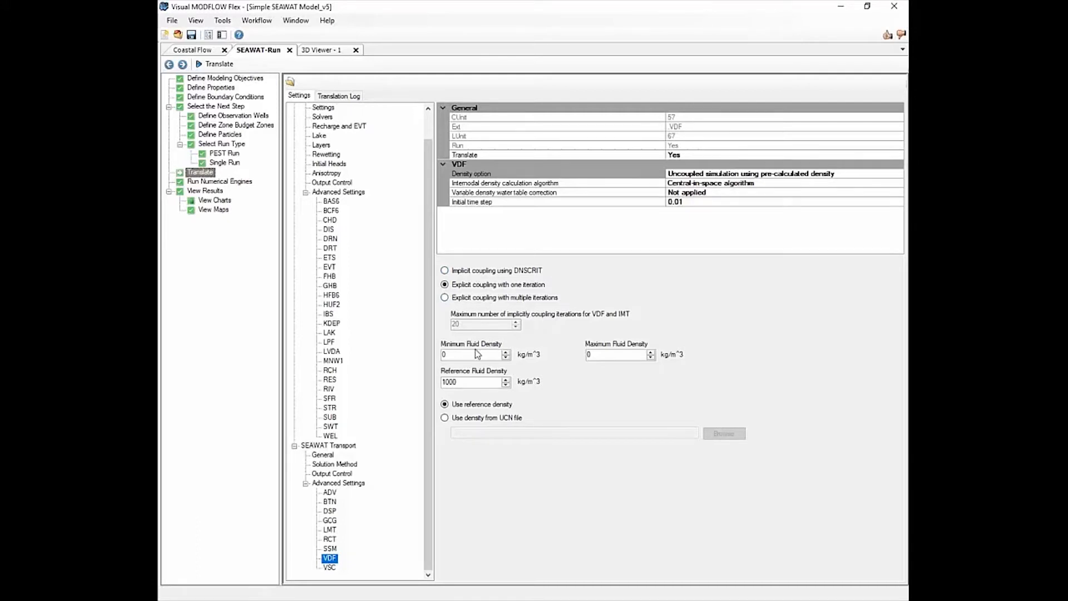
- Set the VDF density option back to Calculate density from multiple species
click(793, 174)
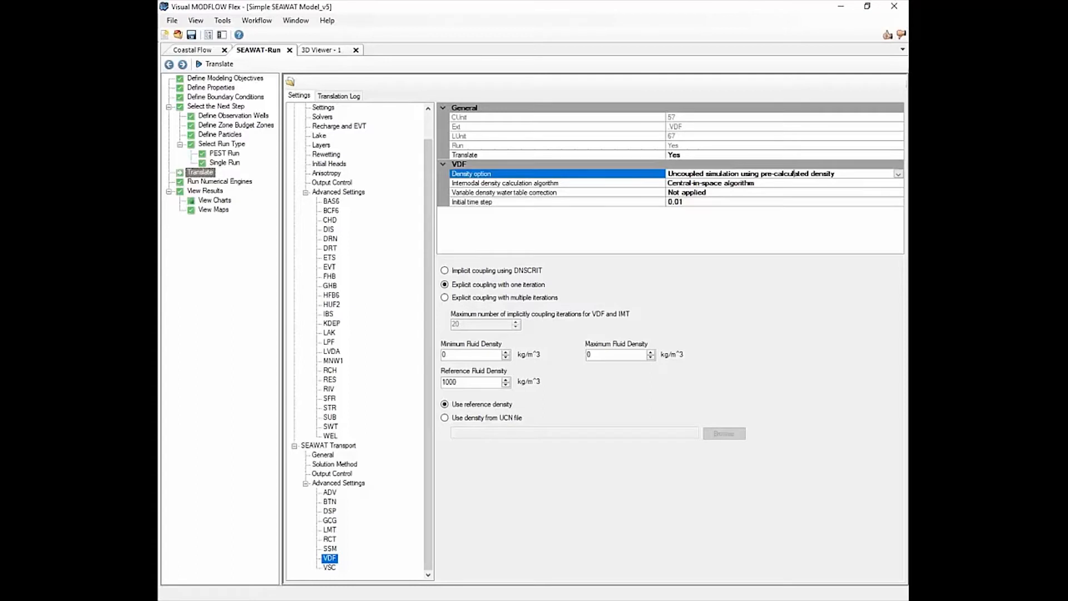
click(897, 174)
click(743, 192)
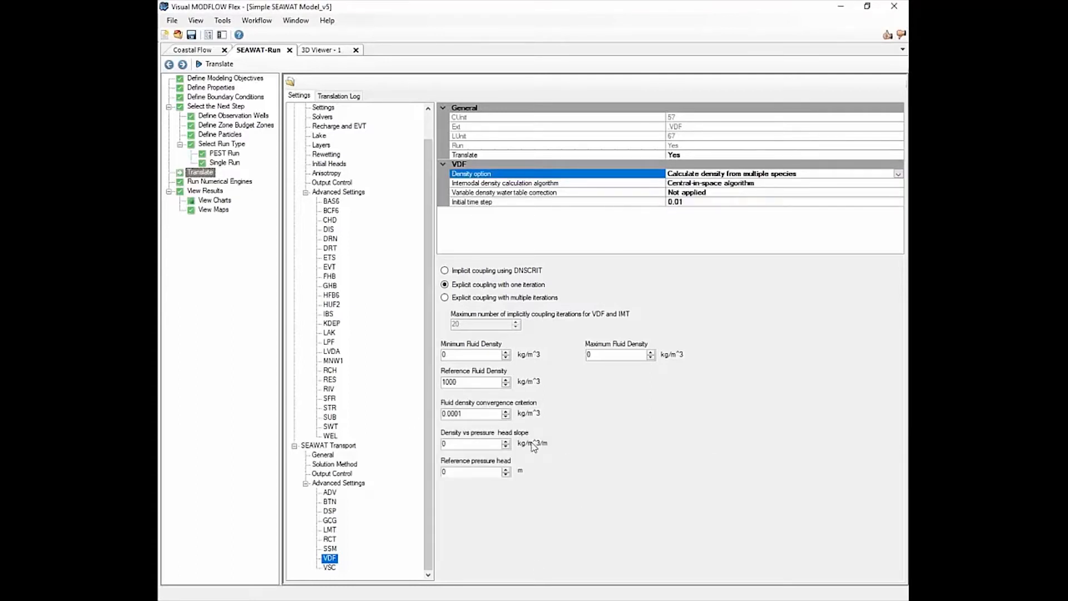
- Review the VDF package's minimum fluid density, reference fluid density and fluid density convergence criterion
click(459, 356)
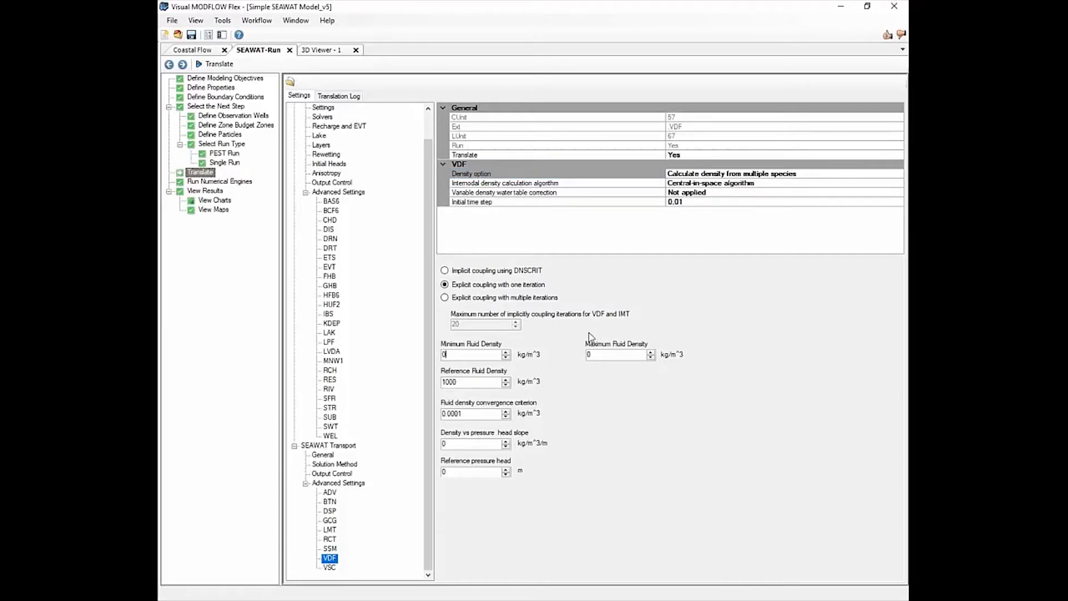
click(472, 383)
click(490, 415)
- Examine the VSC package's available viscosity options and its Translate setting
click(329, 568)
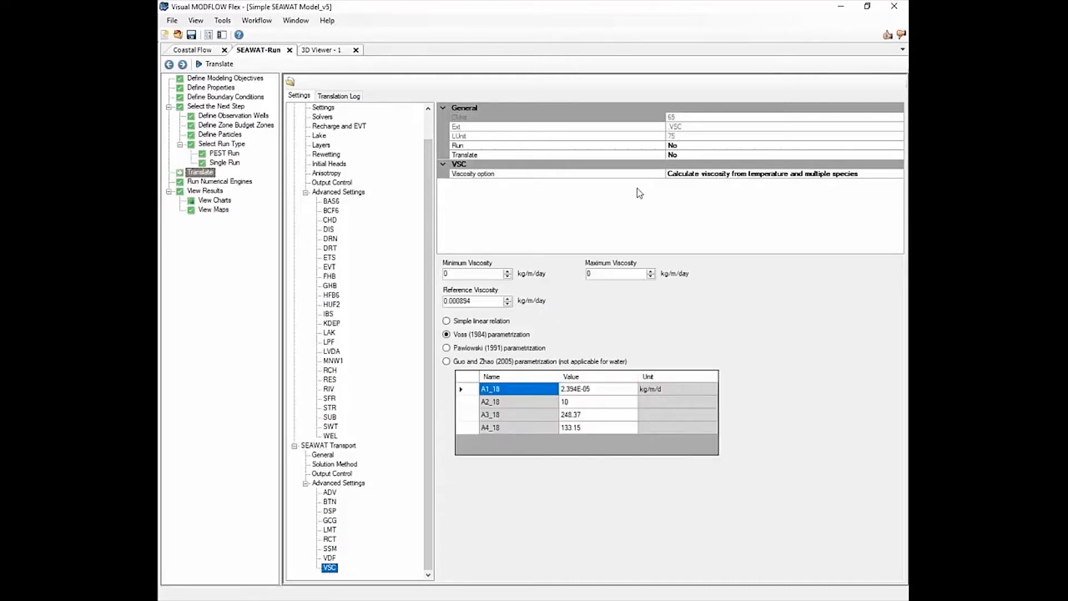
click(728, 174)
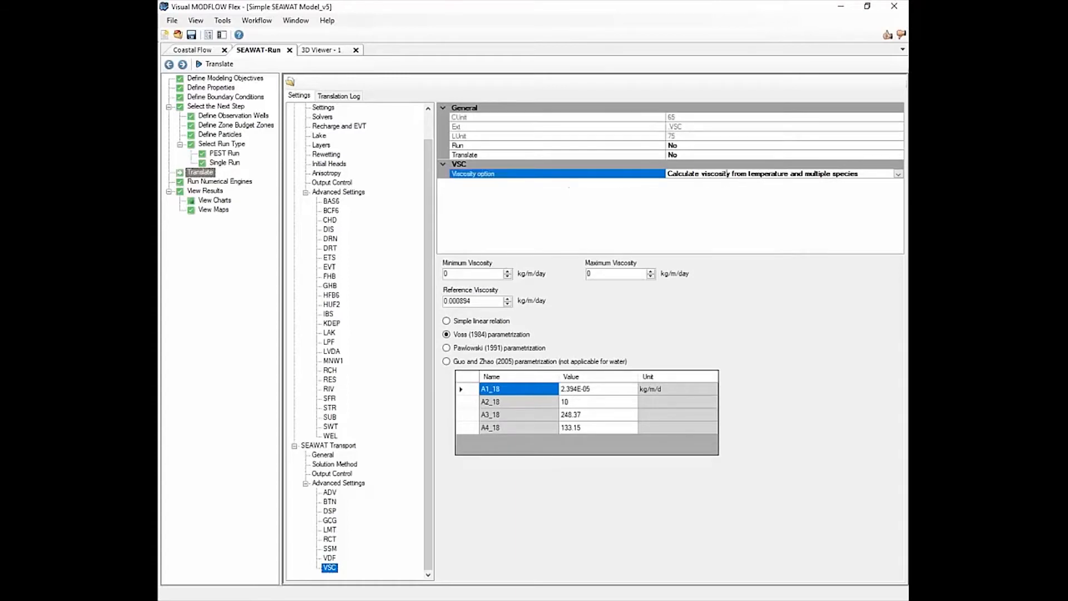
click(898, 174)
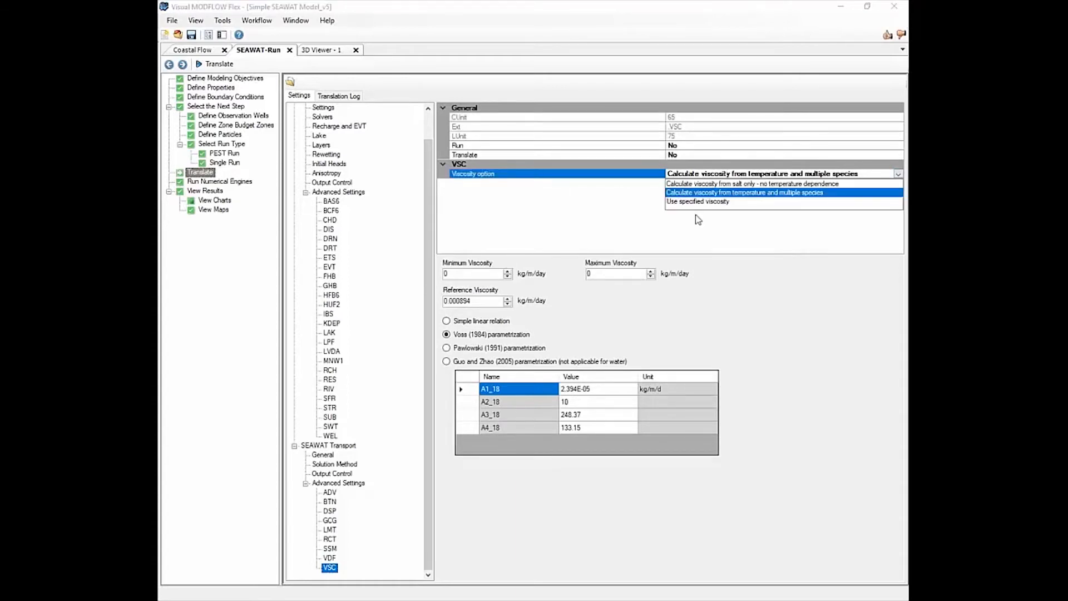
click(694, 155)
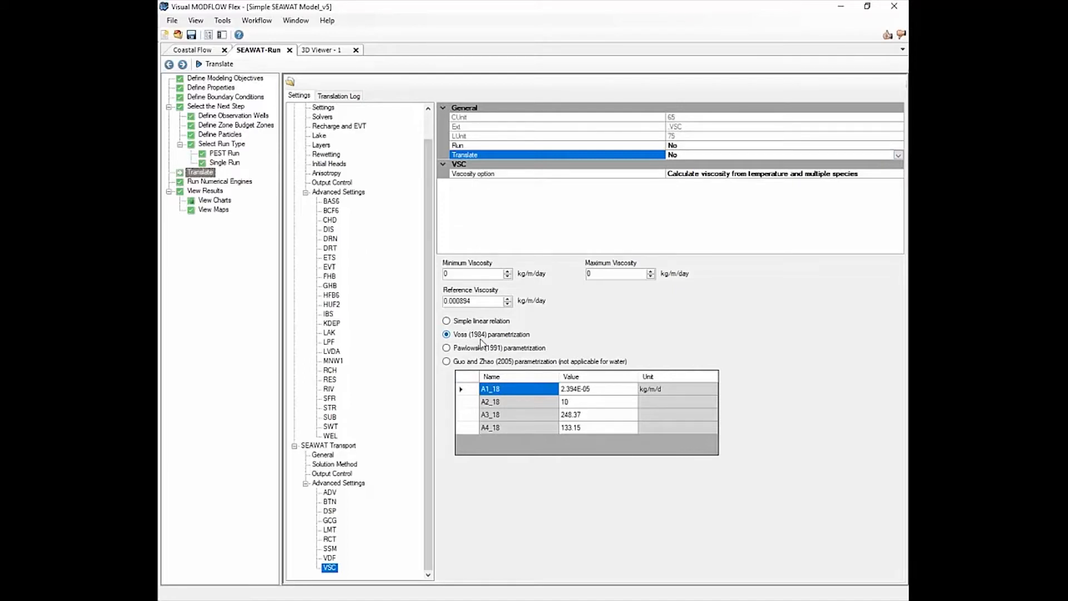
- Recheck the run's species parameters in the modeling objectives and return to the translation settings
click(254, 88)
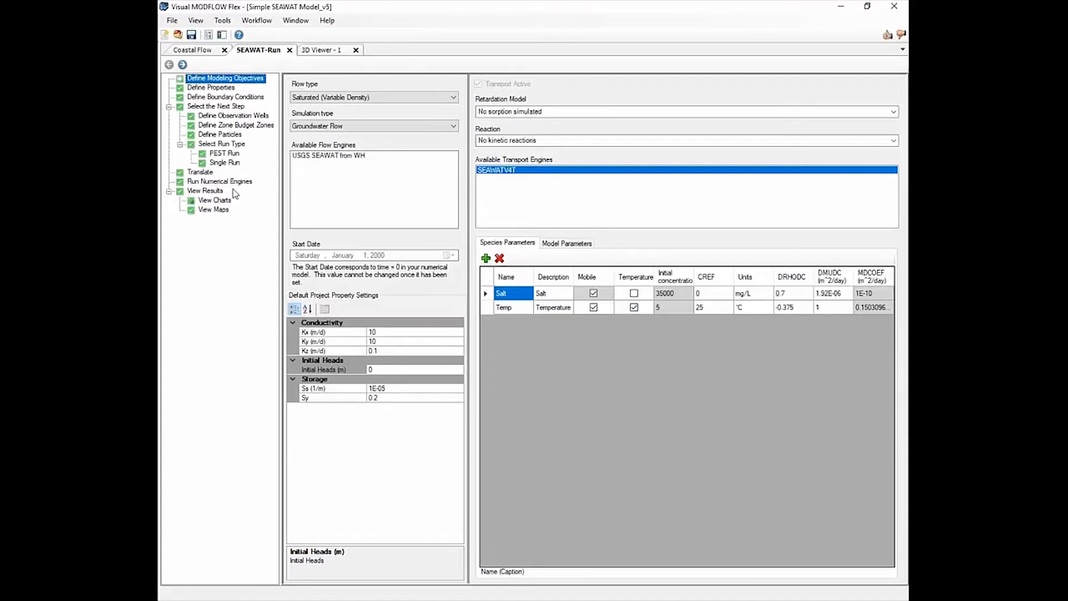
click(208, 173)
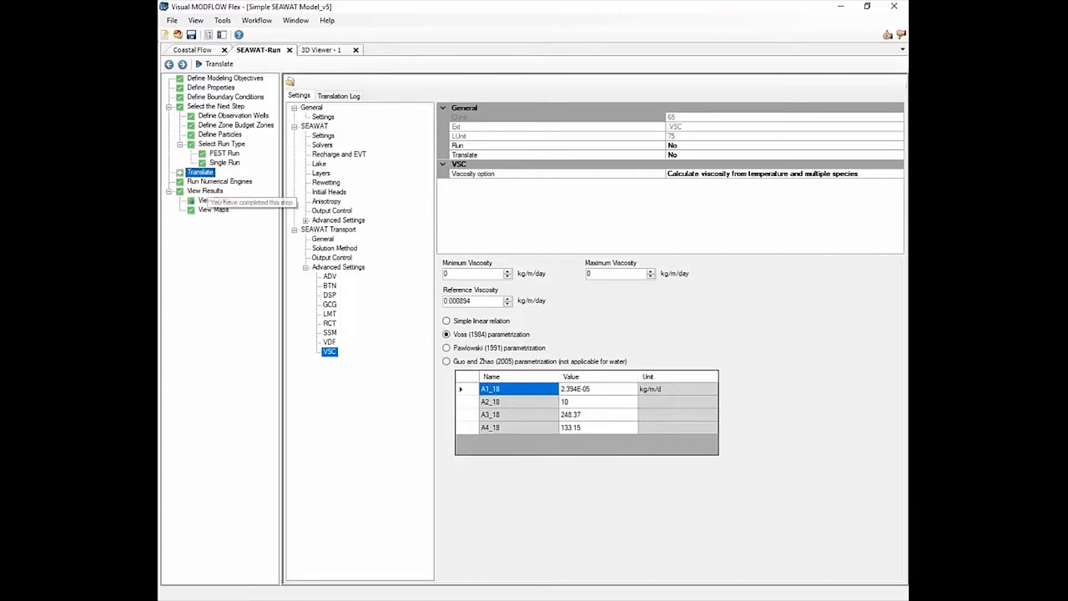
- View the salt concentration results map in row view and advance the output time to 30000
click(216, 181)
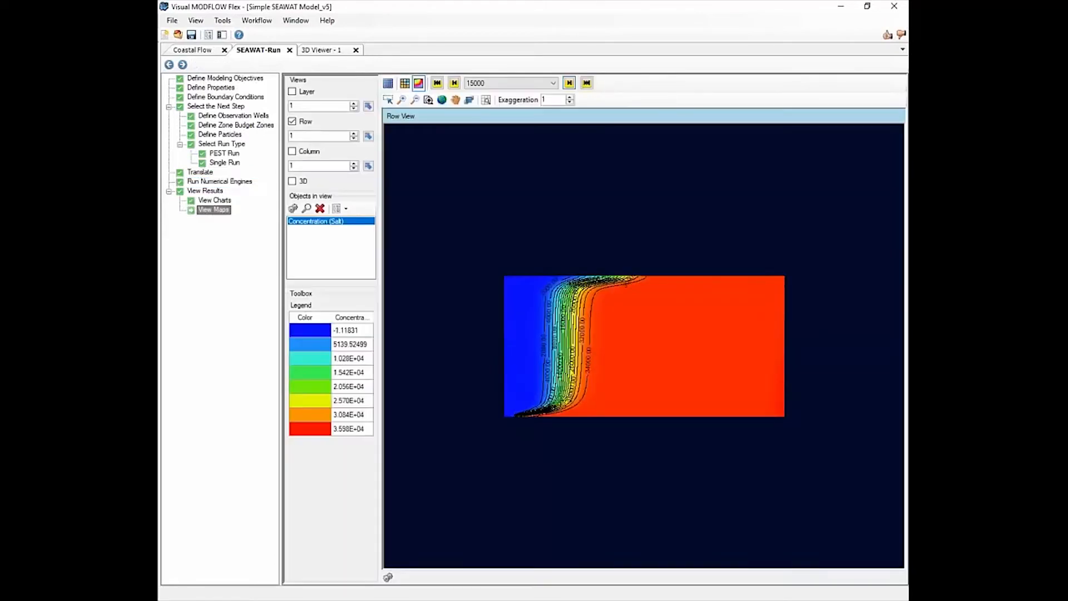
click(569, 83)
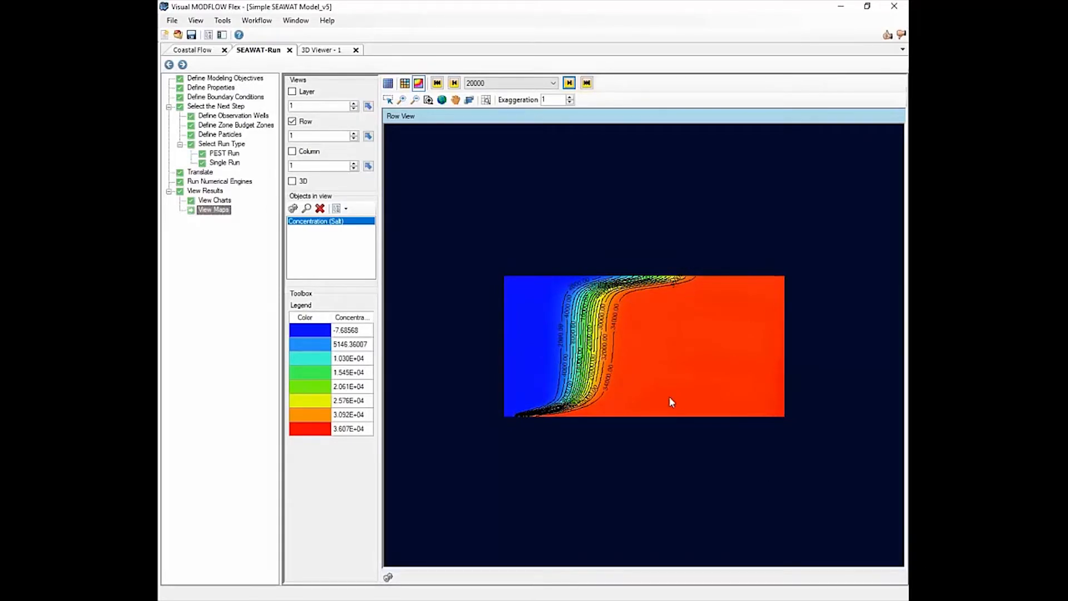
click(568, 84)
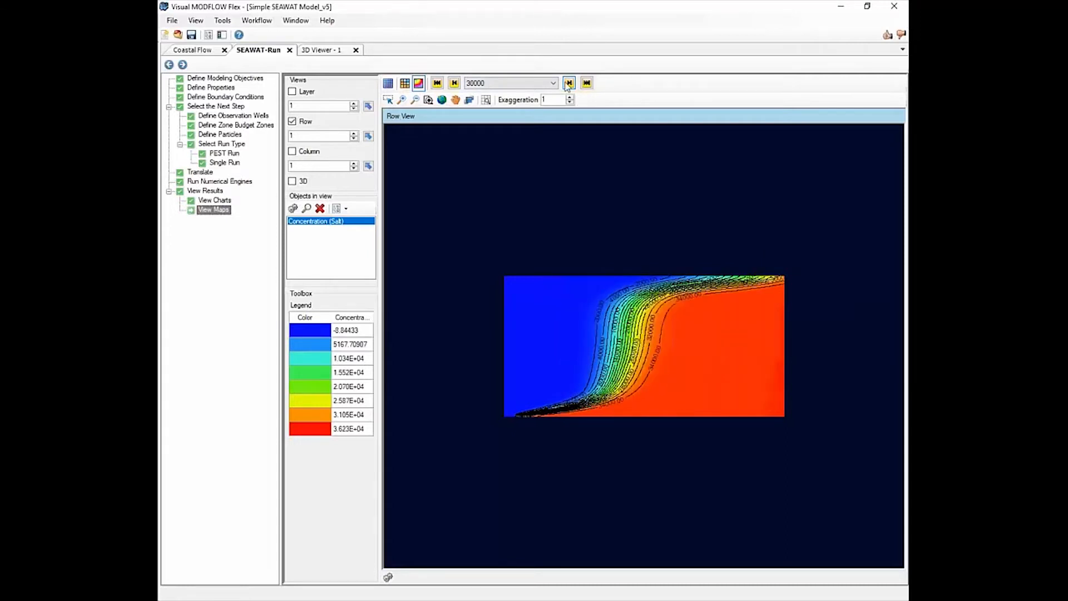
click(840, 11)
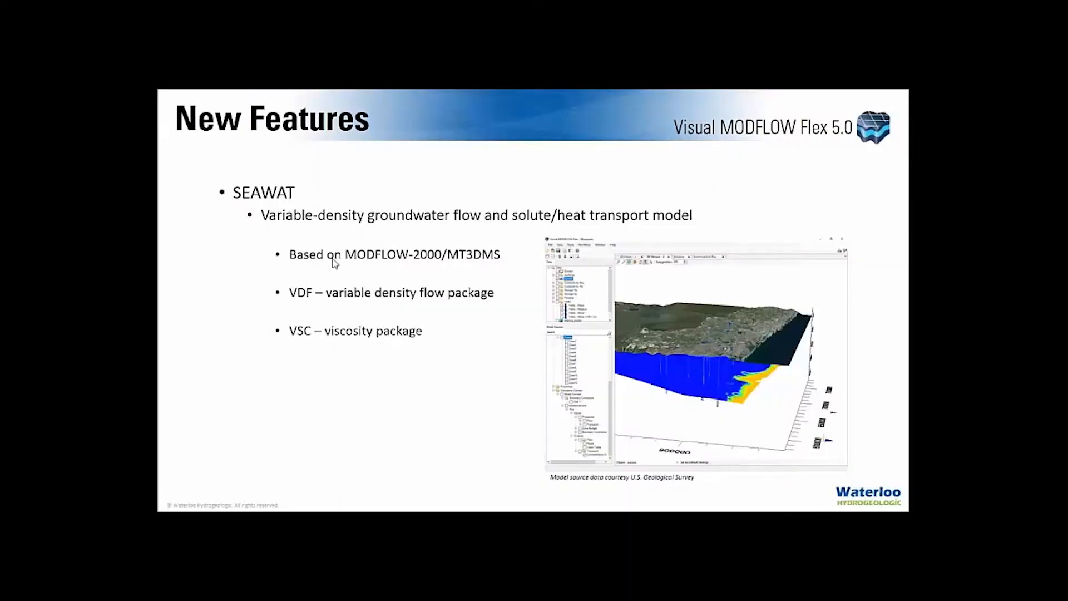
click(332, 260)
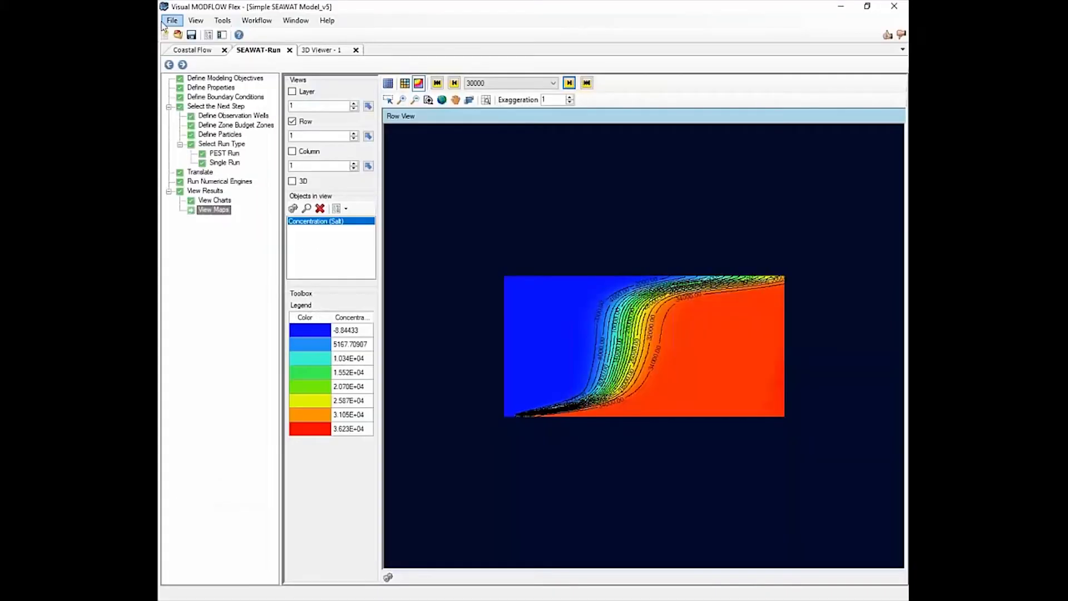
- Open the recent project RT3D_Sequential_Decay without saving changes to the SEAWAT model
click(171, 20)
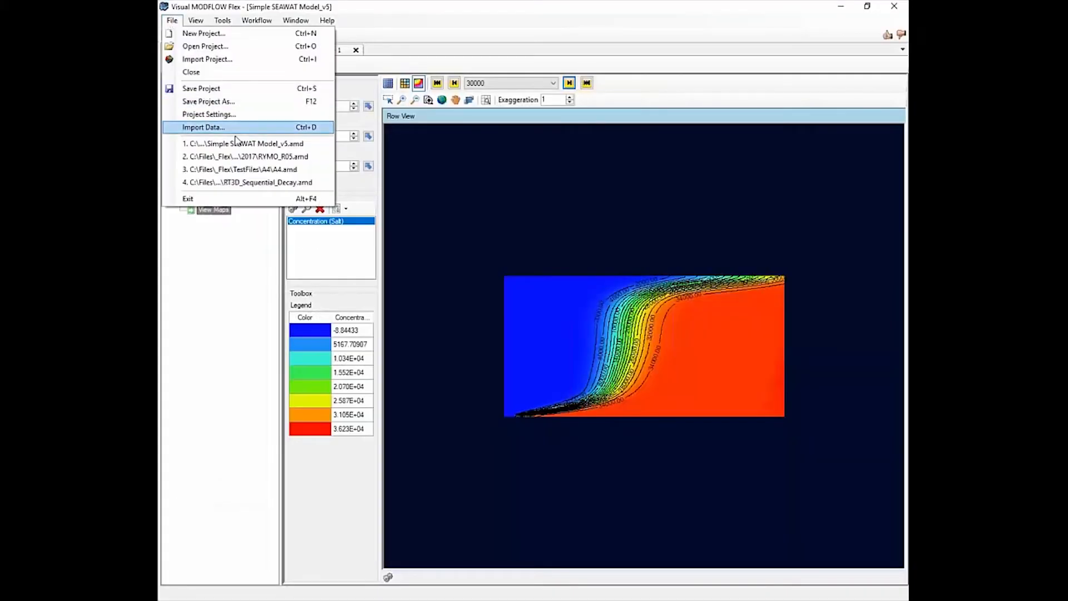
click(250, 183)
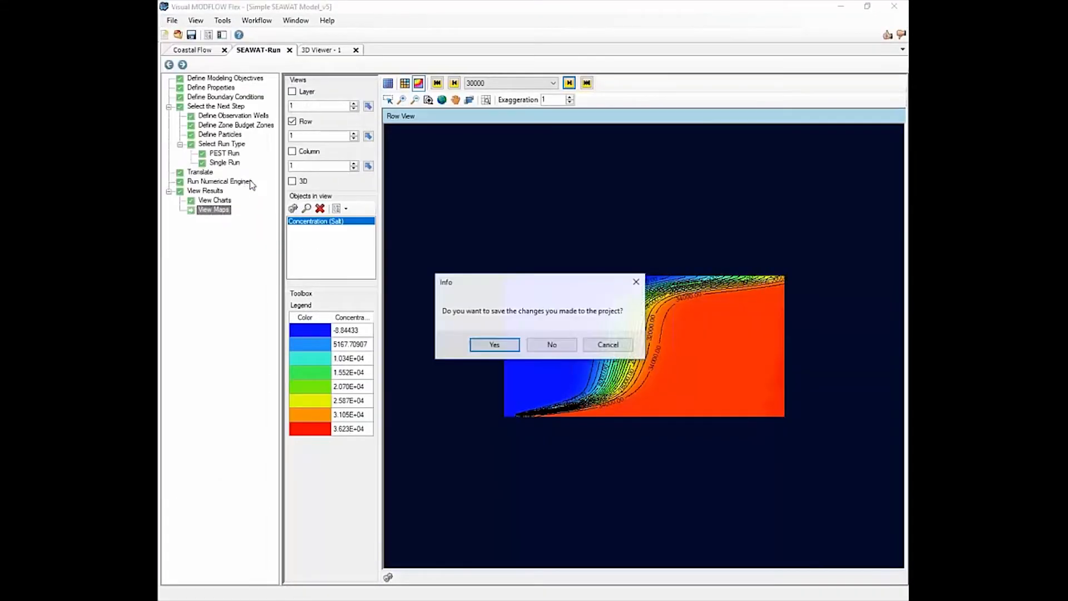
click(552, 345)
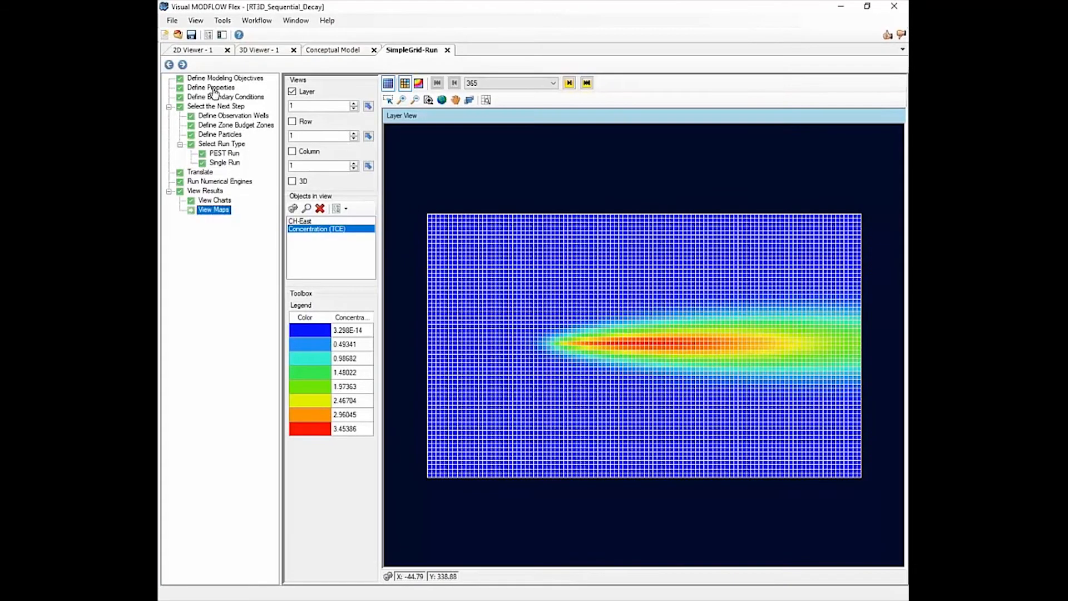
- Review the run's Sequential First-Order Decay reaction and its model parameters in the modeling objectives, with descriptions fully readable
click(219, 79)
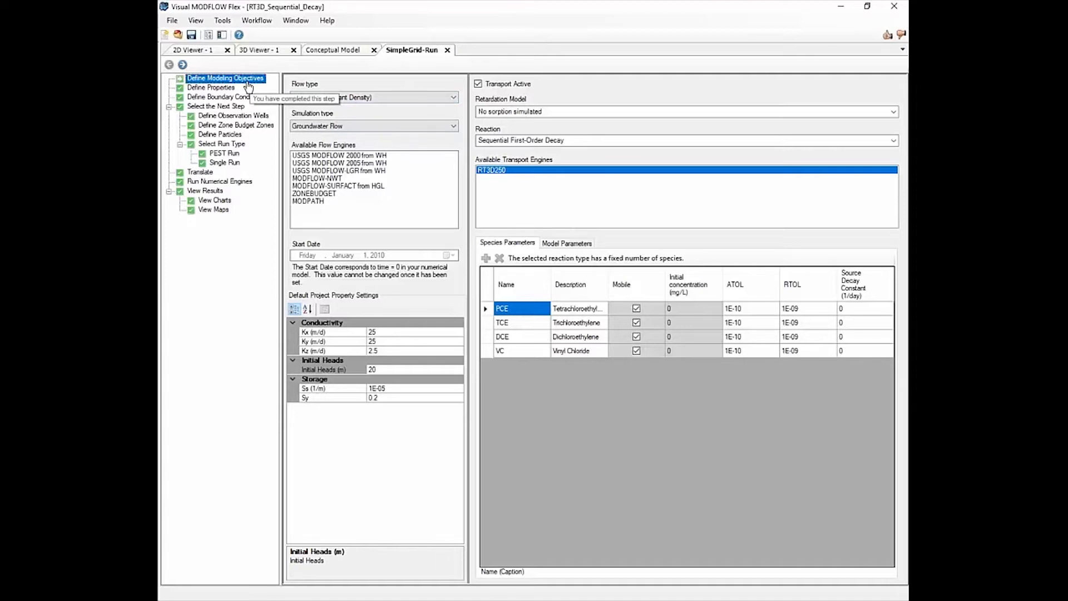
click(589, 143)
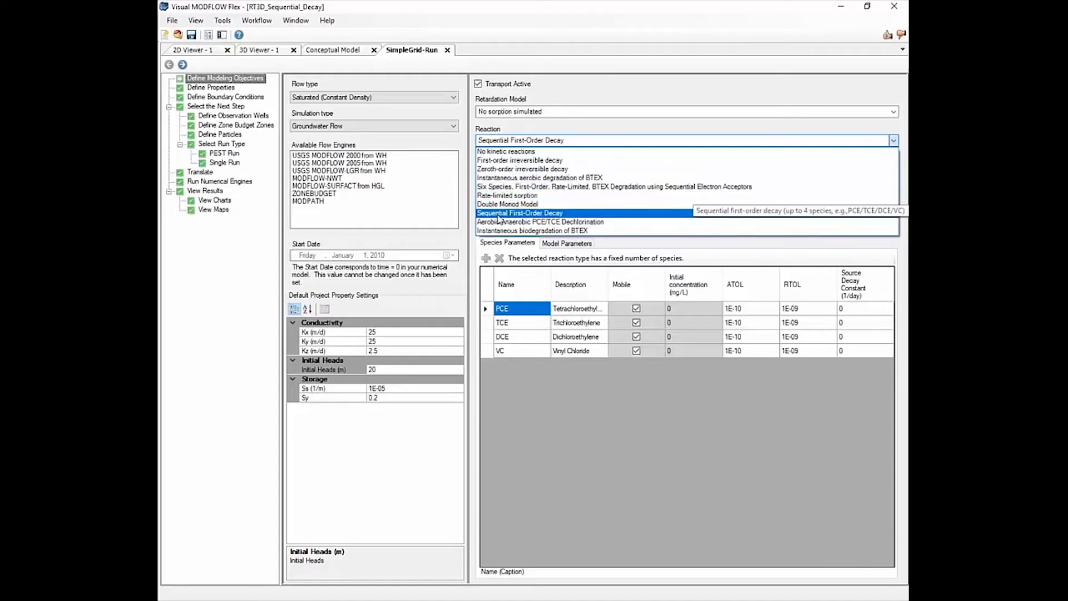
click(528, 214)
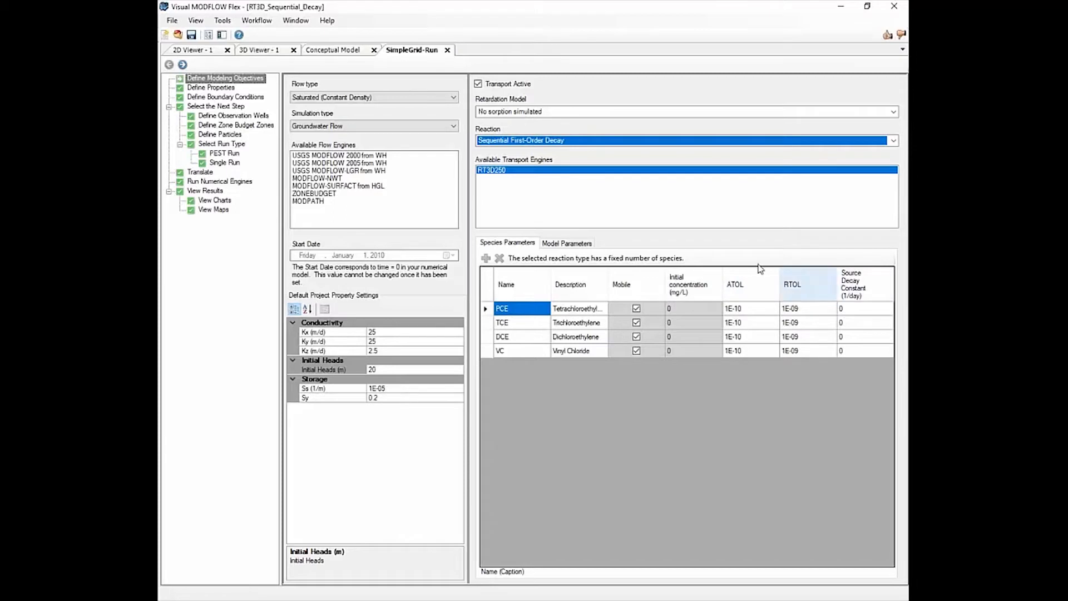
click(580, 245)
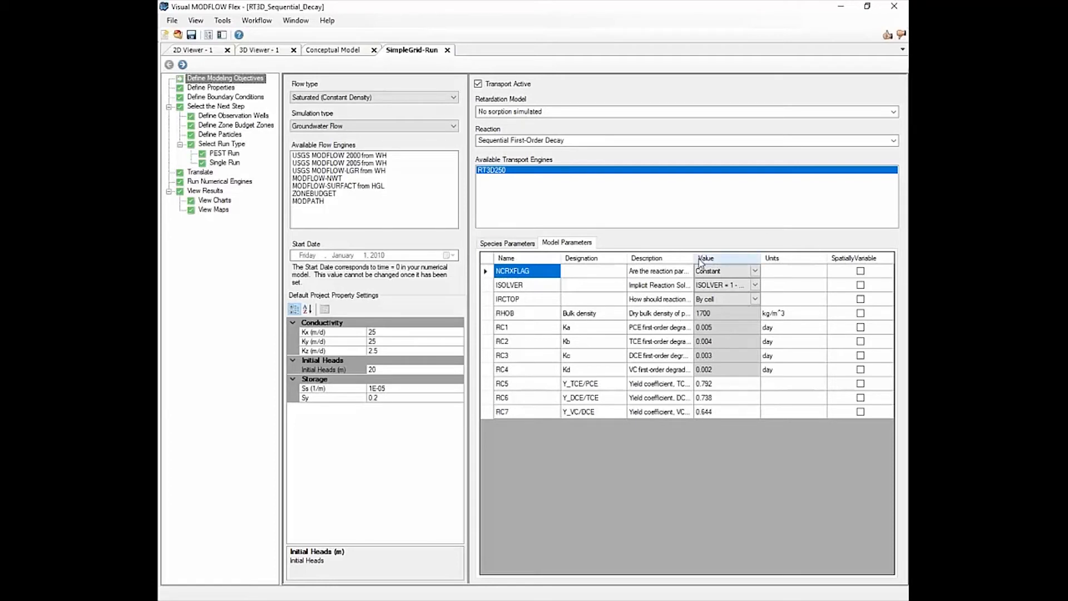
drag(700, 264, 739, 263)
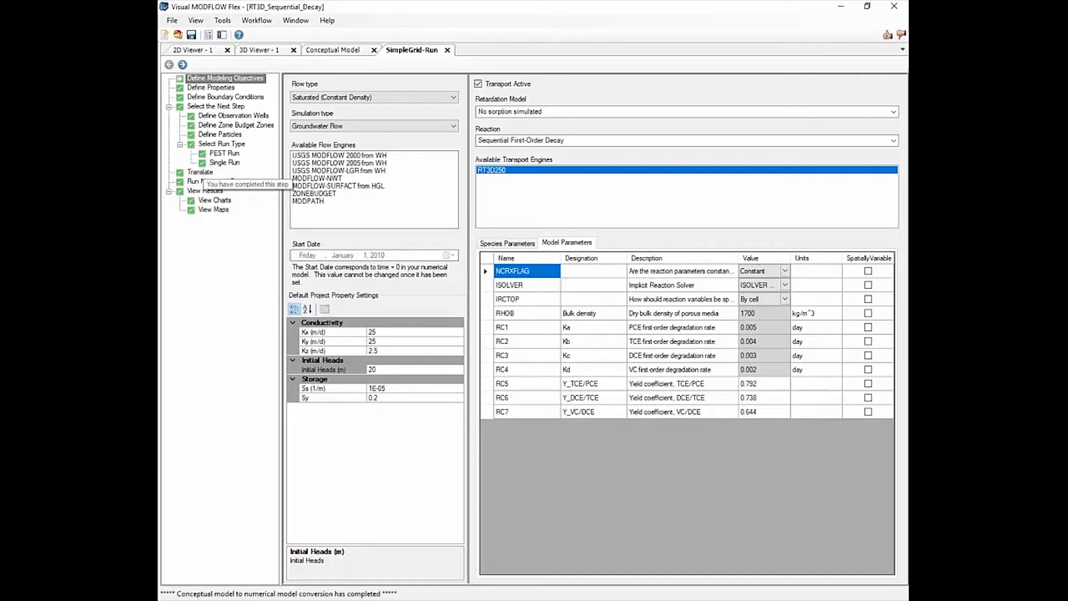
- Check the single run's available transport engines and keep RT3D250 selected
click(221, 163)
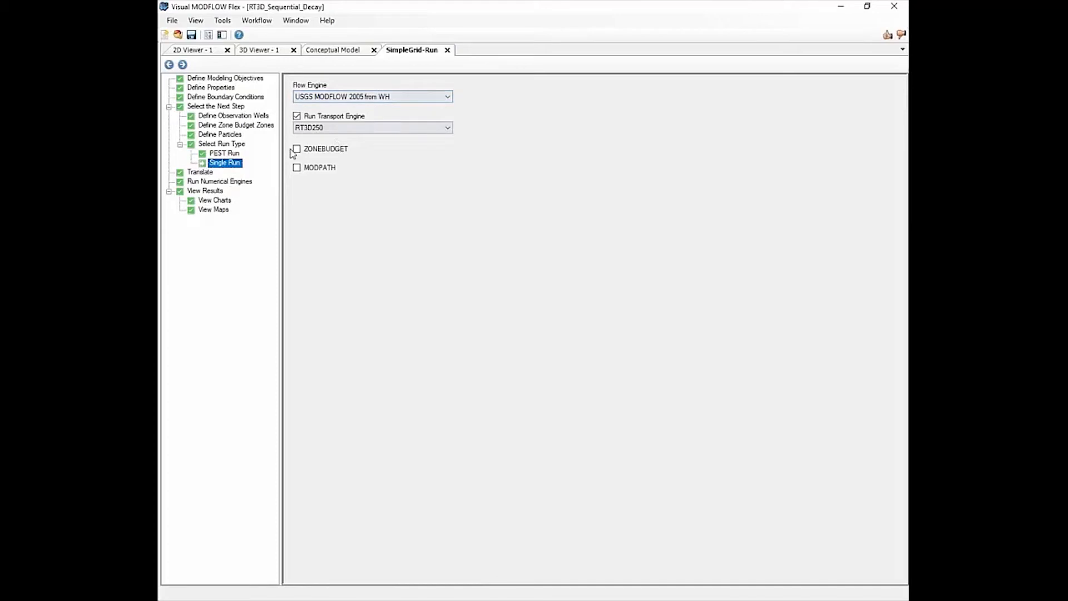
click(317, 127)
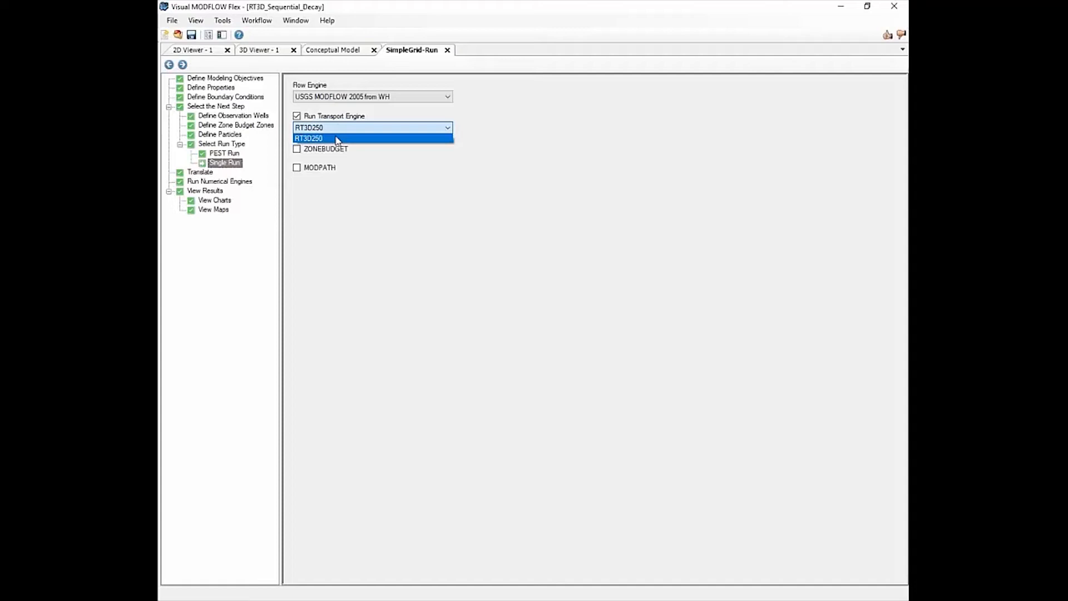
click(338, 139)
- Examine the advanced translation packages listed for MODFLOW-2005 and RT3D250
click(199, 172)
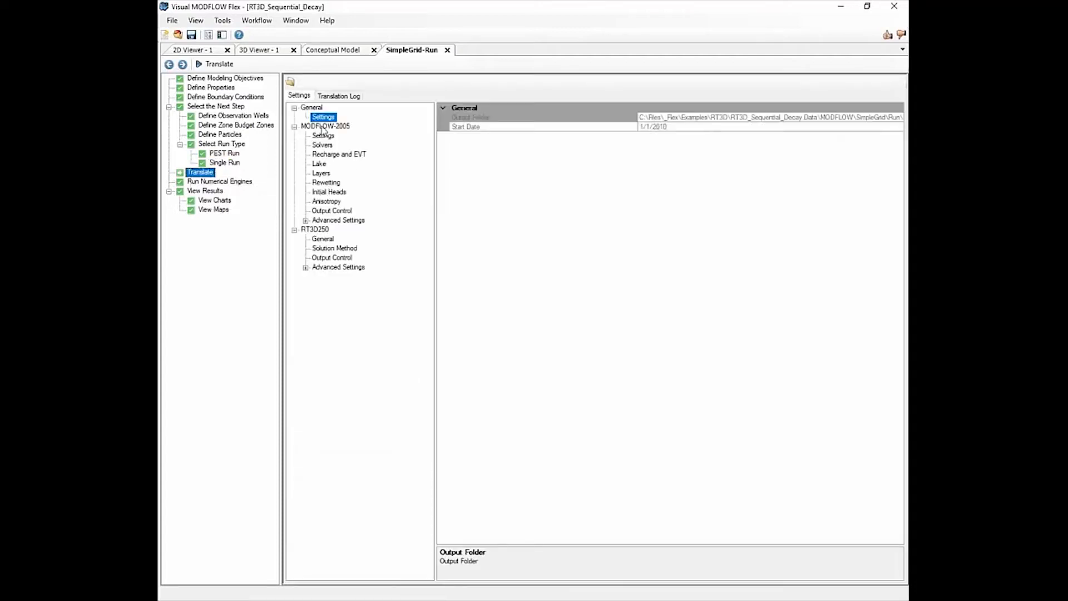
click(306, 220)
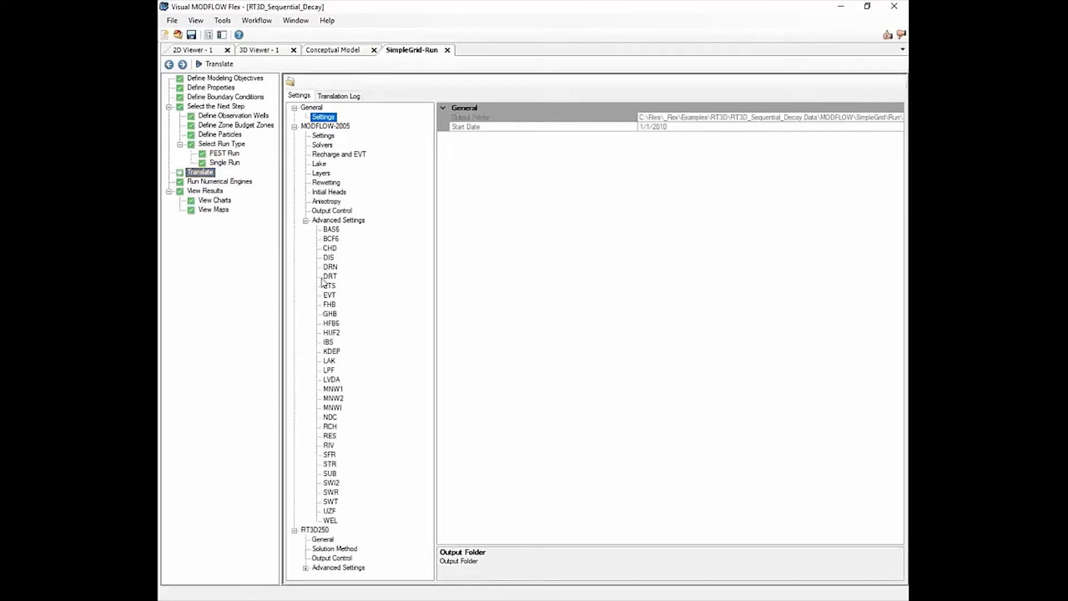
click(305, 220)
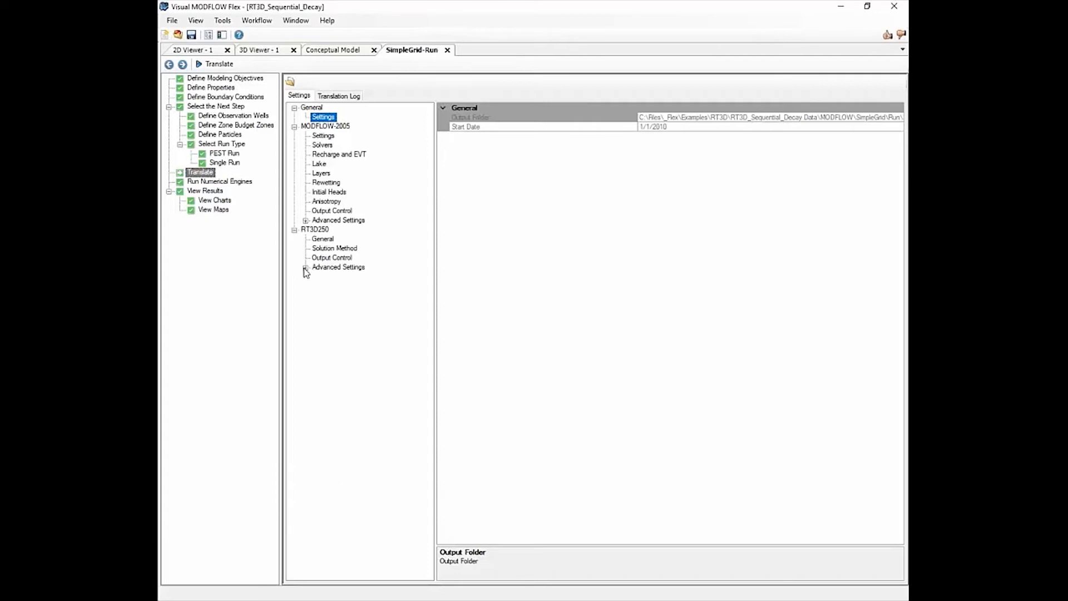
click(305, 268)
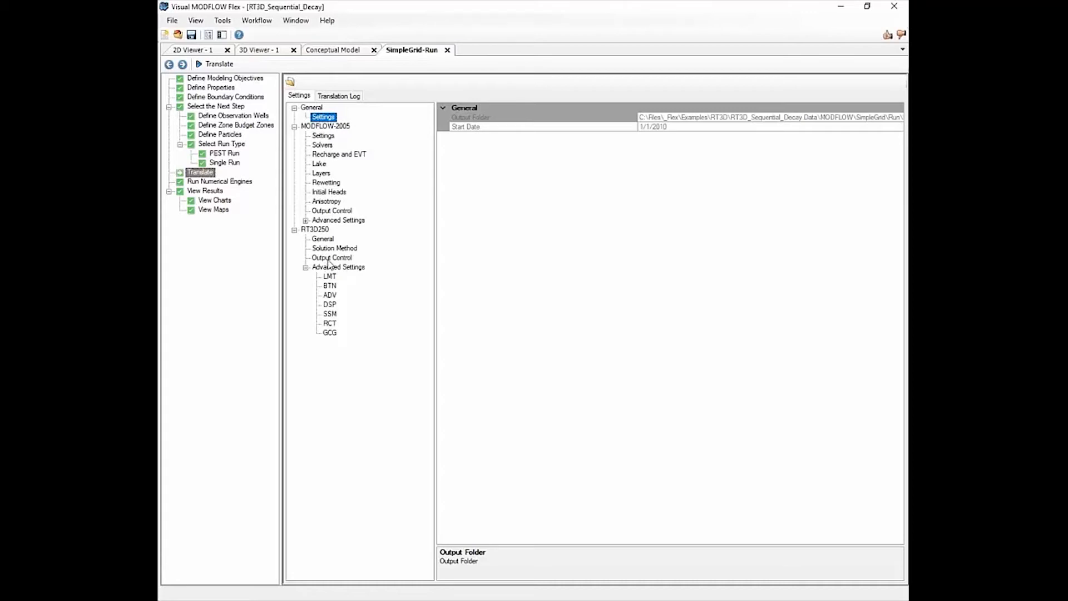
- Look at the numerical engines run page and return to the TCE concentration results map
click(209, 183)
click(220, 181)
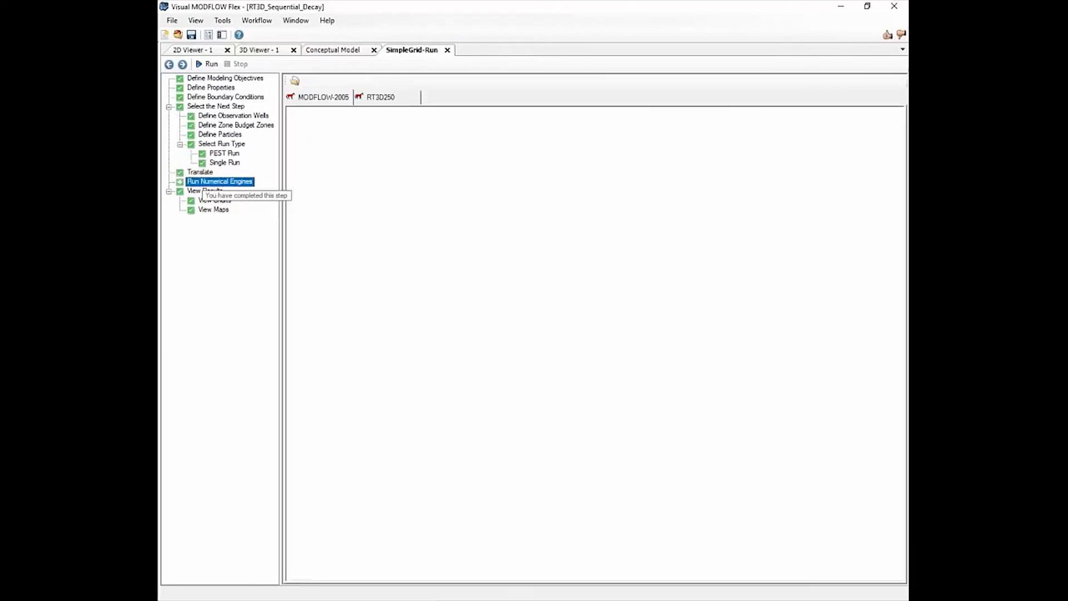
click(213, 210)
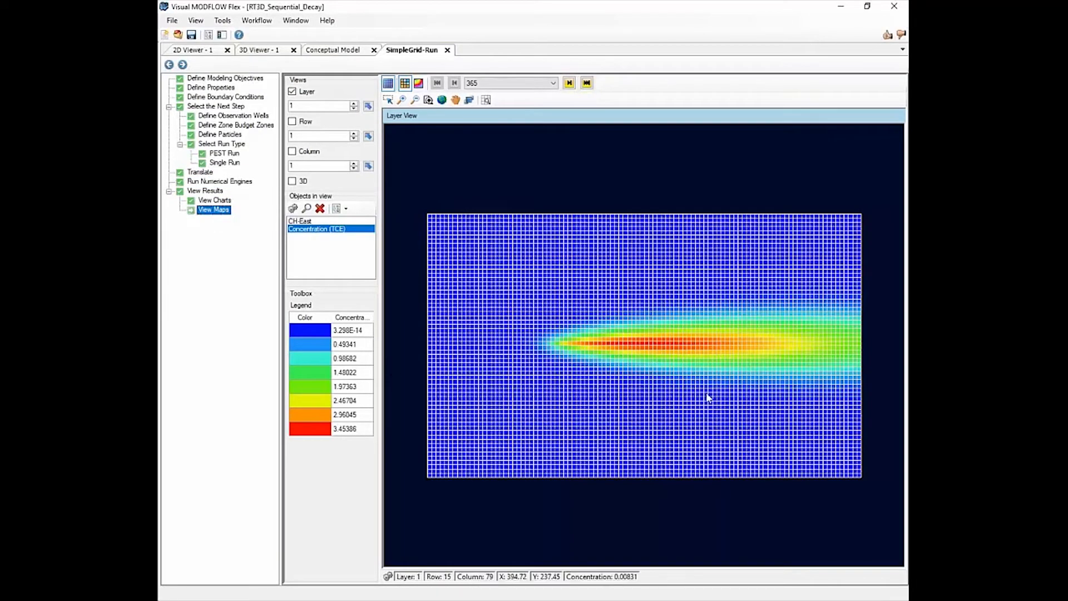
- Show the model explorer and display the PCE, TCE, DCE and VC concentration outputs in turn on the results map
click(208, 35)
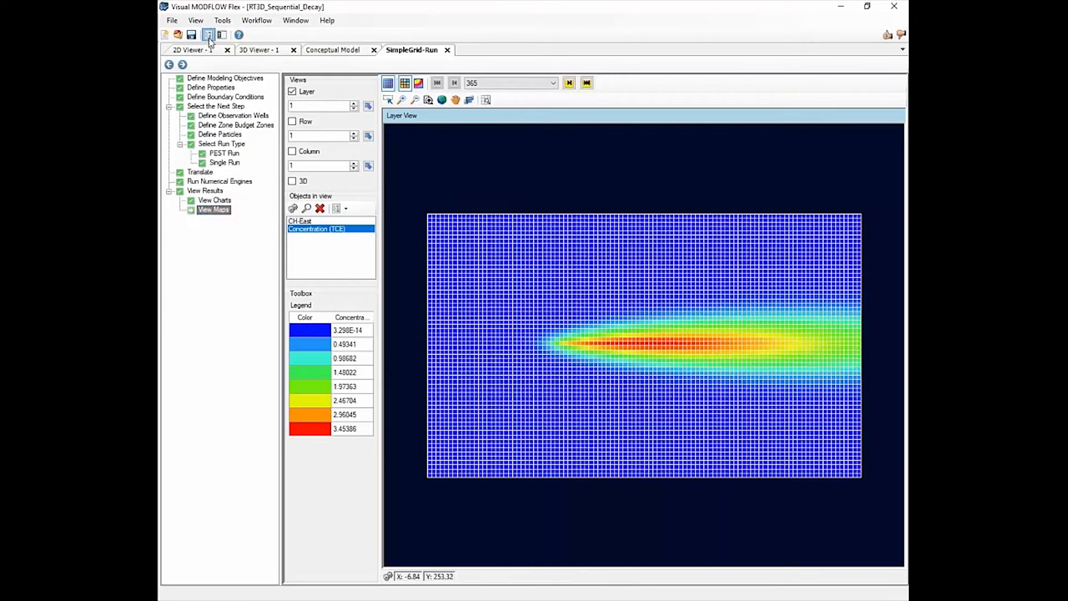
click(222, 34)
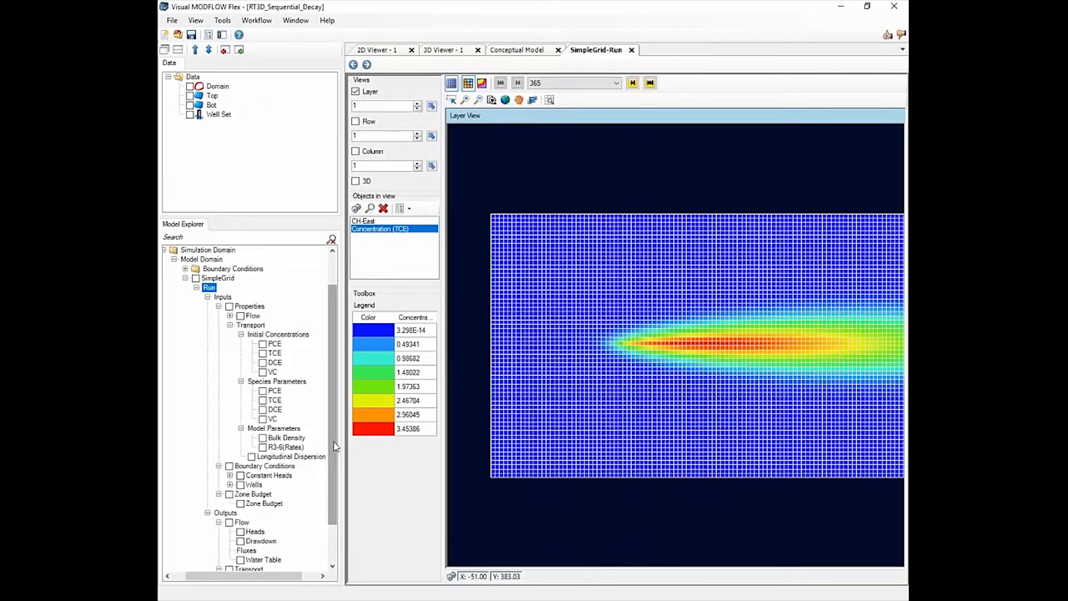
scroll(334, 517, down, 2)
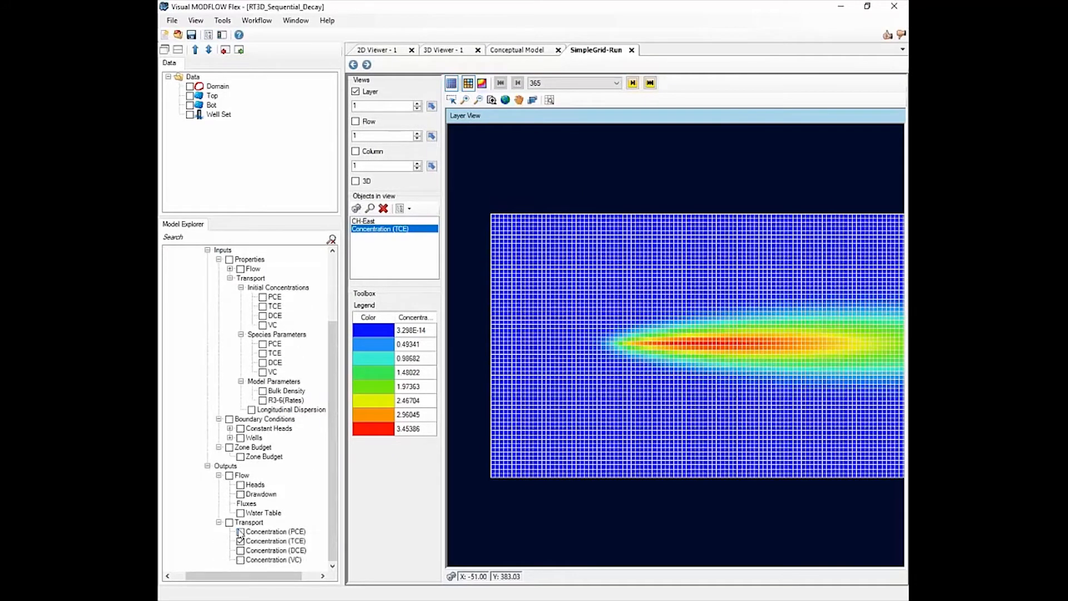
click(240, 532)
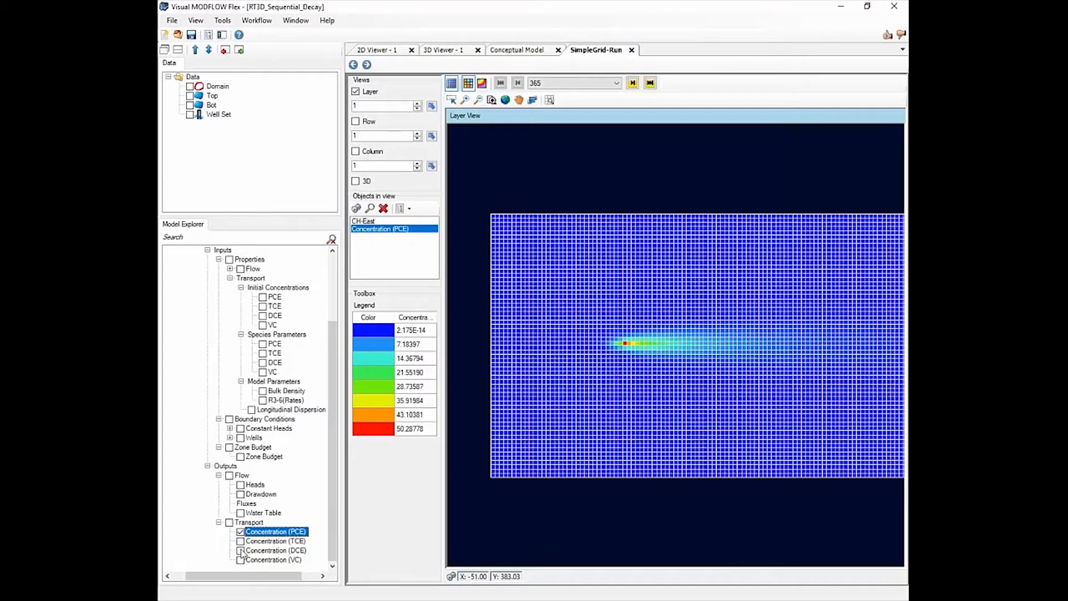
click(241, 542)
click(240, 541)
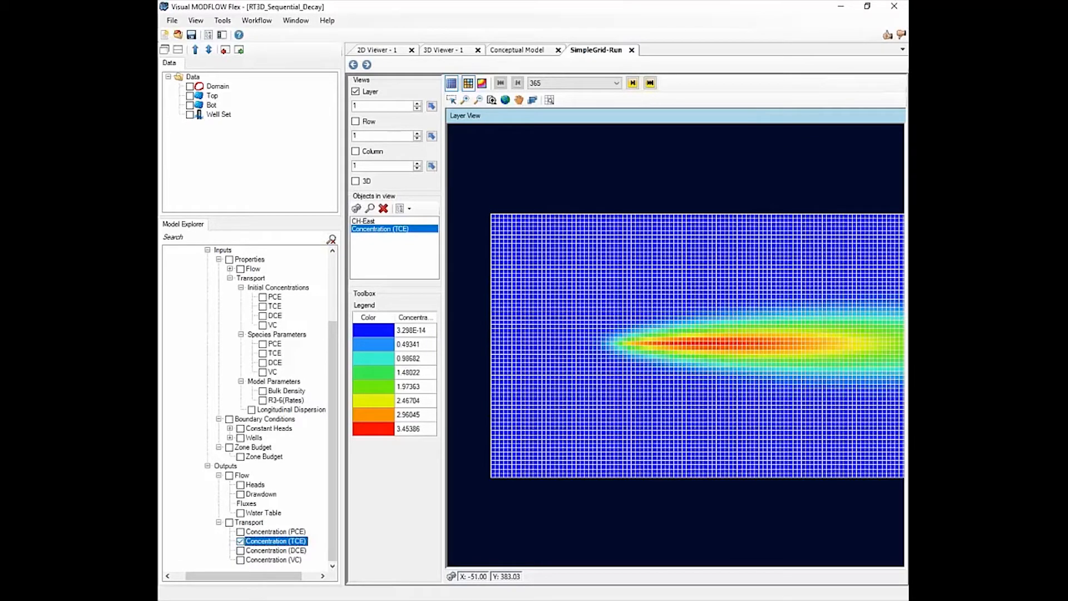
click(239, 550)
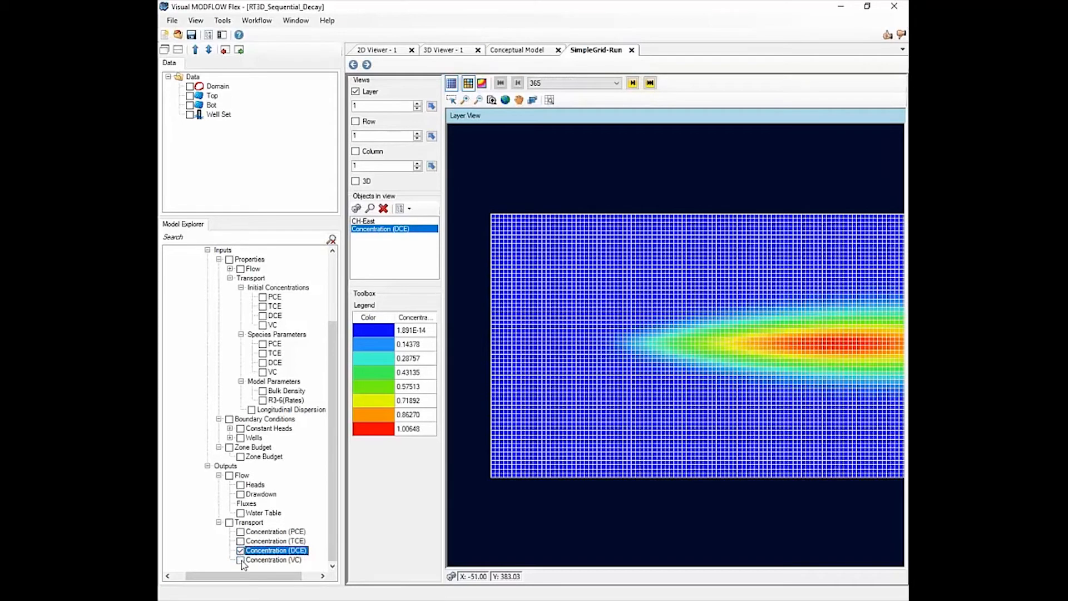
click(240, 561)
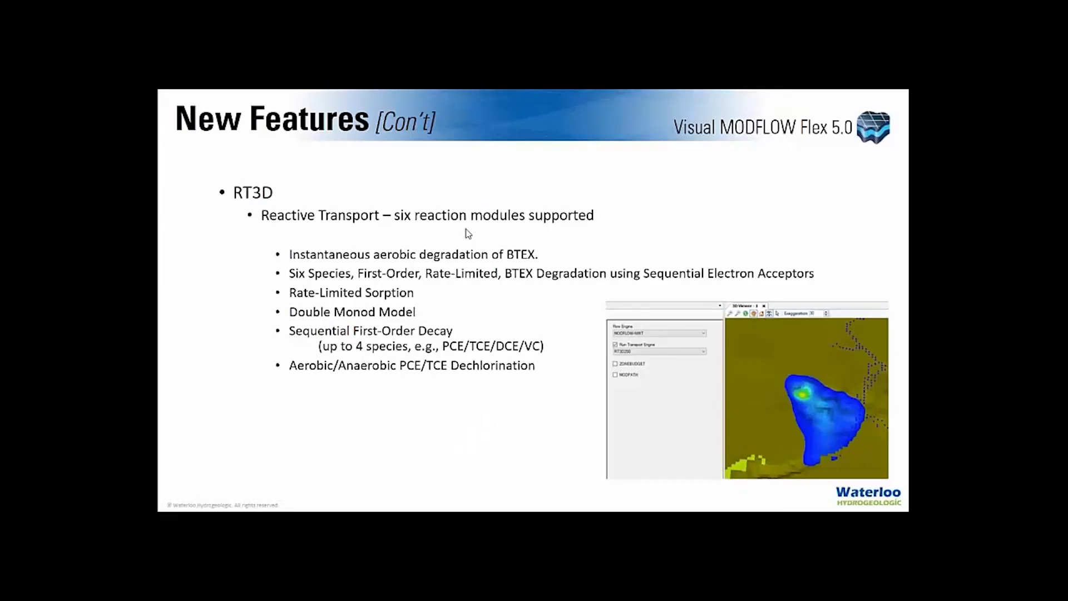
click(469, 234)
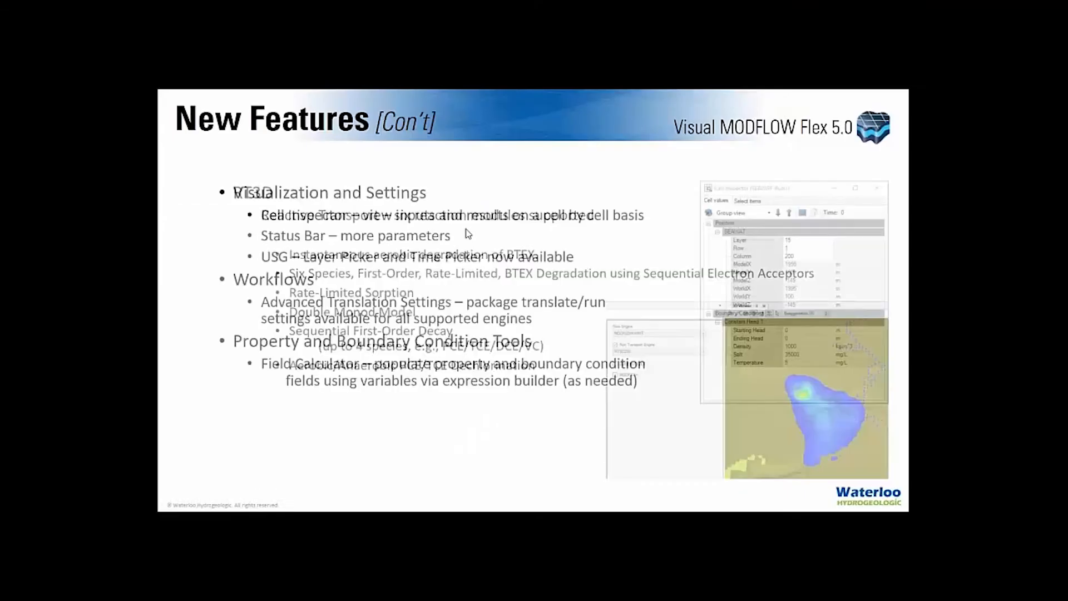
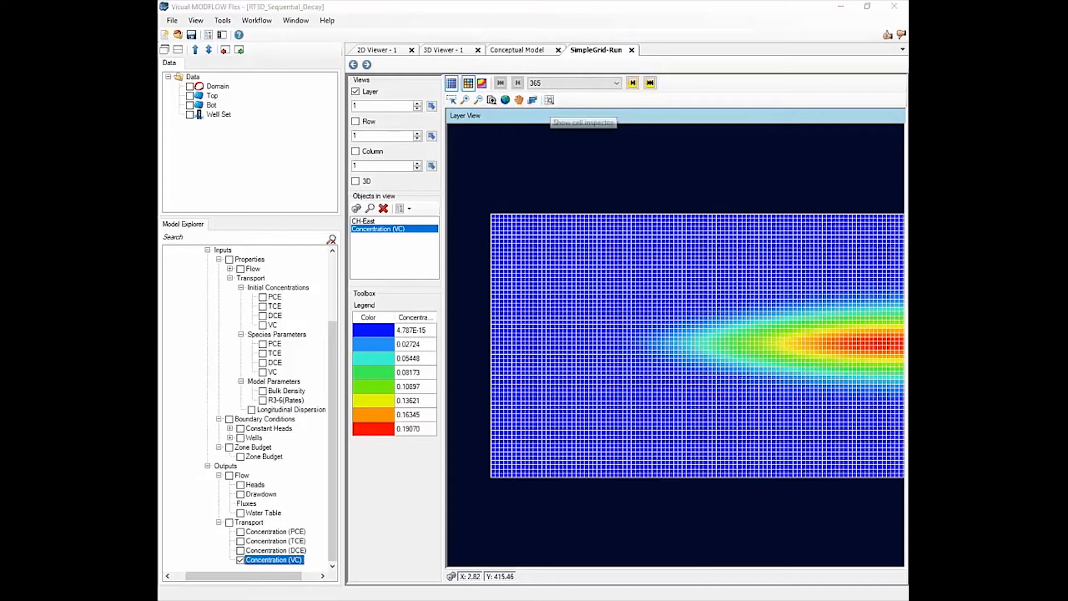
- Open the Cell Inspector's item selection and exclude all Properties and Boundary Conditions items
drag(600, 146, 415, 144)
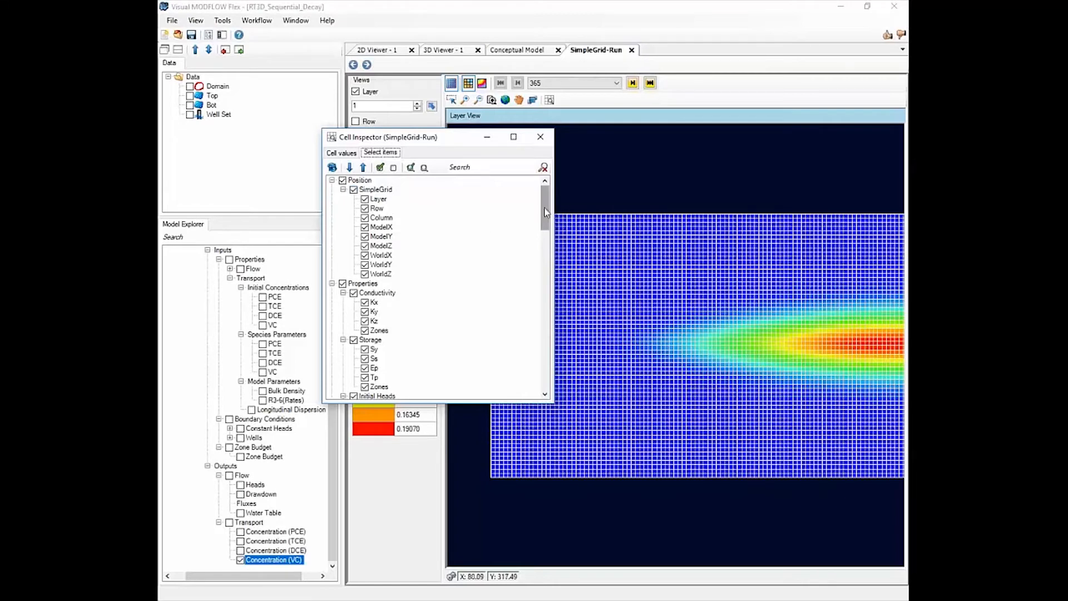
drag(549, 214, 534, 188)
click(344, 190)
click(332, 200)
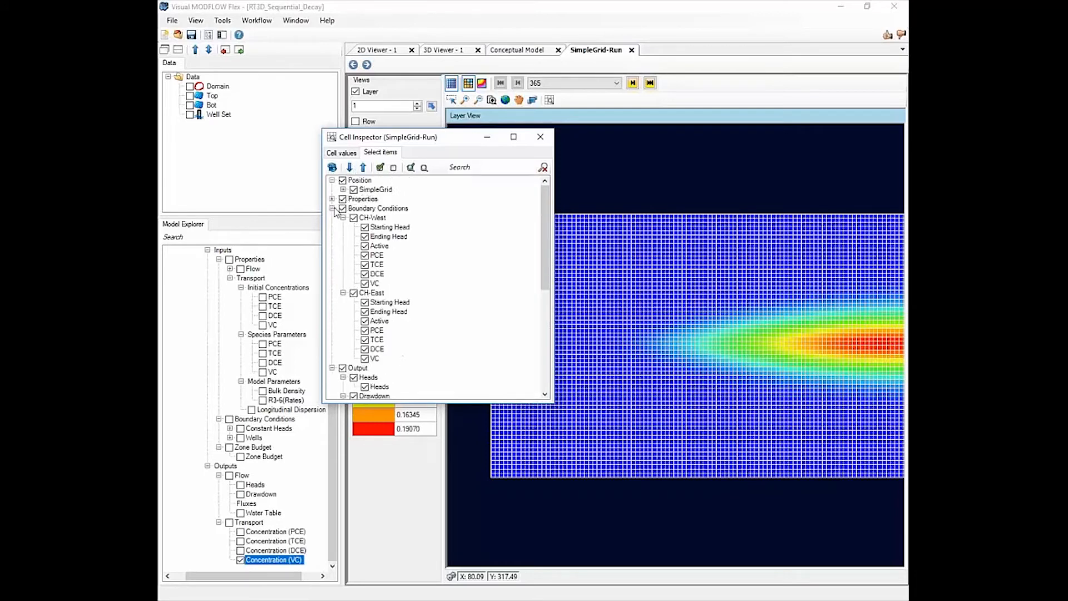
click(332, 209)
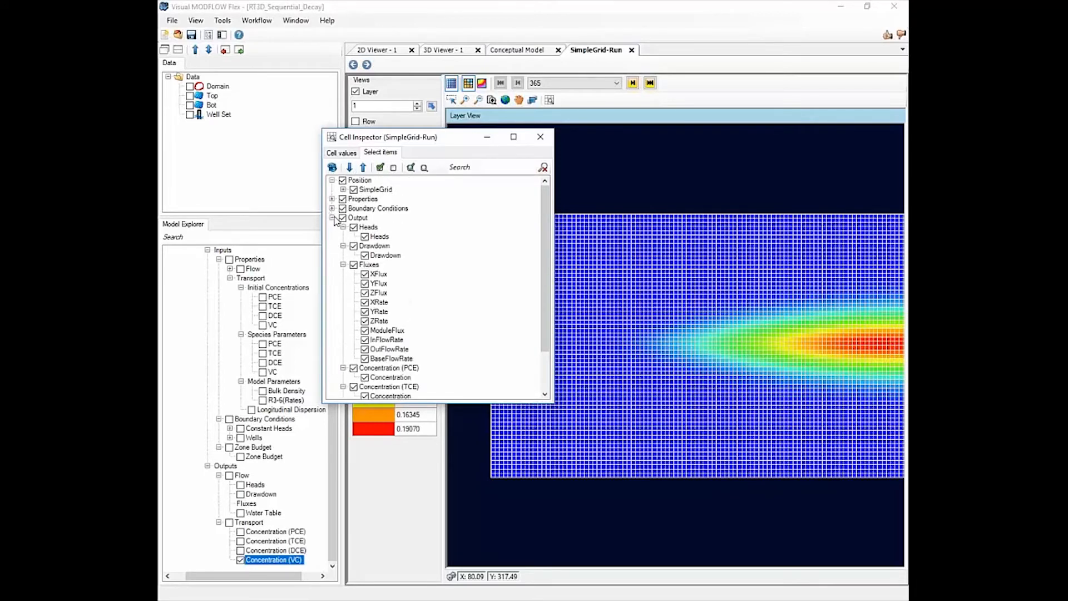
click(343, 190)
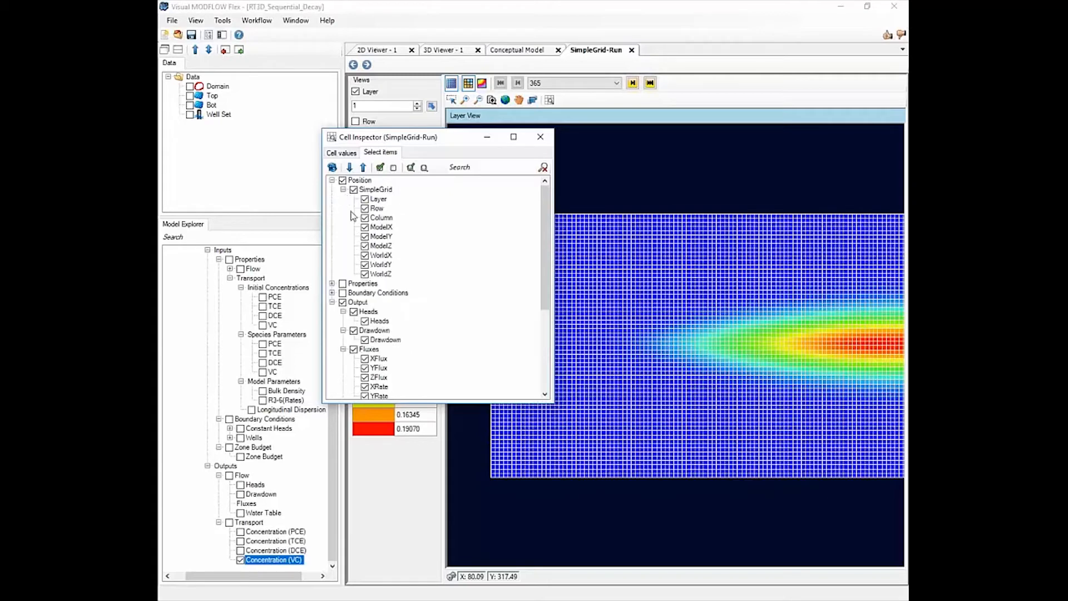
- Exclude the ModelX, ModelY, ModelZ, WorldX, WorldY and WorldZ position items from the Cell Inspector
click(365, 227)
click(365, 236)
click(365, 245)
click(365, 255)
click(365, 265)
click(365, 274)
- Exclude the Heads, Drawdown and Fluxes outputs from the Cell Inspector, keeping only the concentration outputs
scroll(356, 281, down, 2)
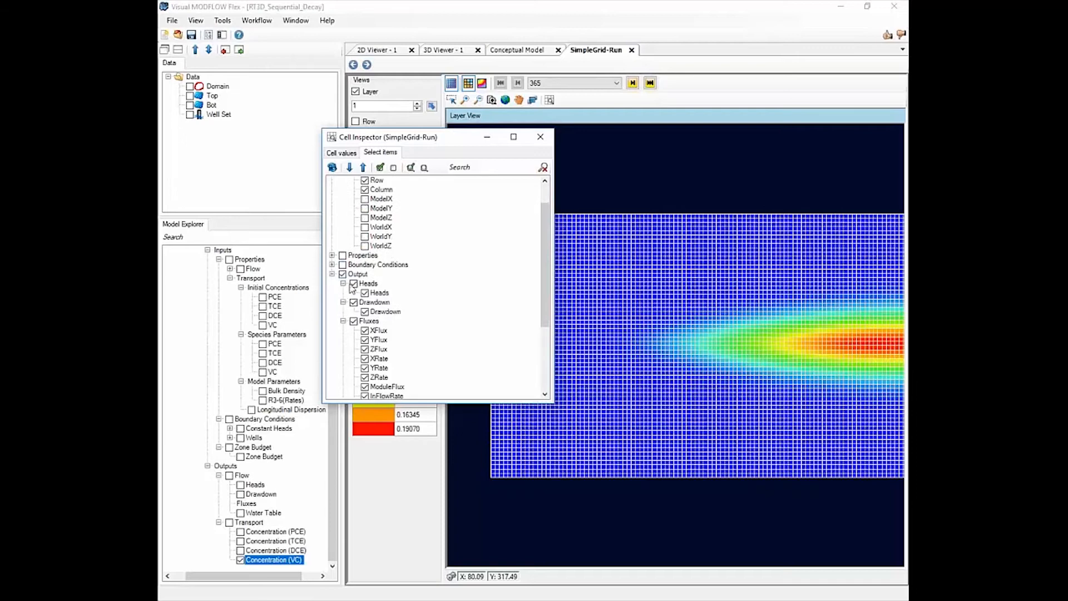
click(354, 284)
click(354, 302)
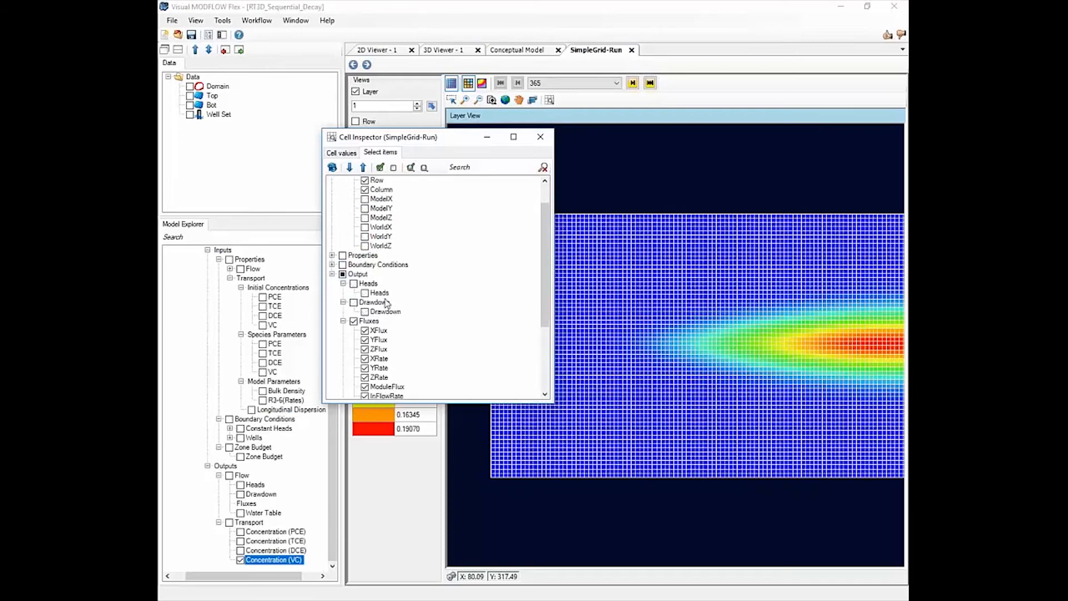
click(353, 321)
click(343, 321)
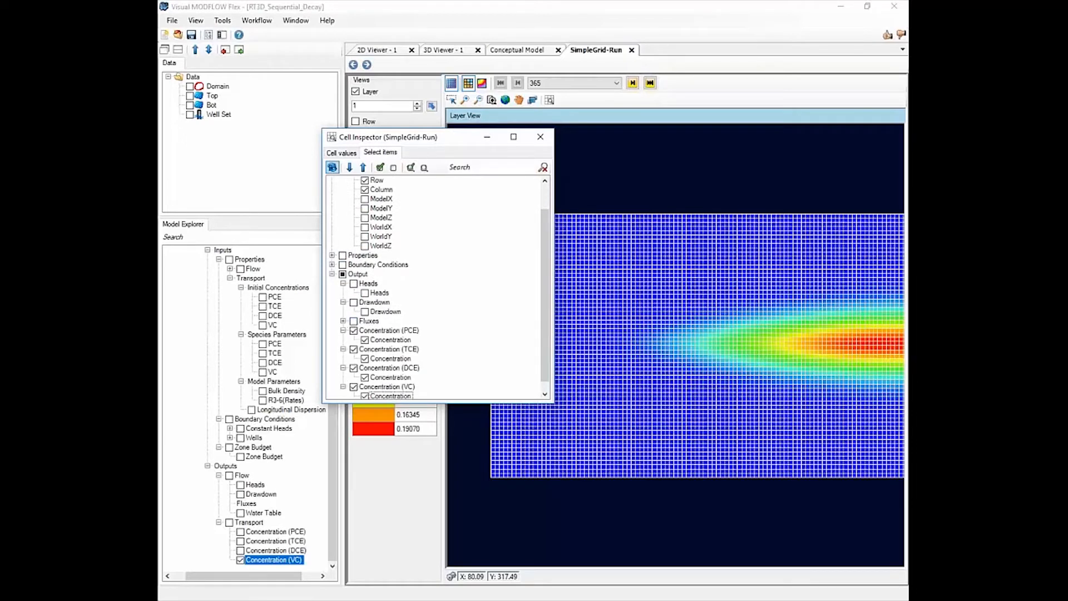
- Show the Cell Inspector's cell values list and switch the layer view's grid lines off and back on
click(339, 154)
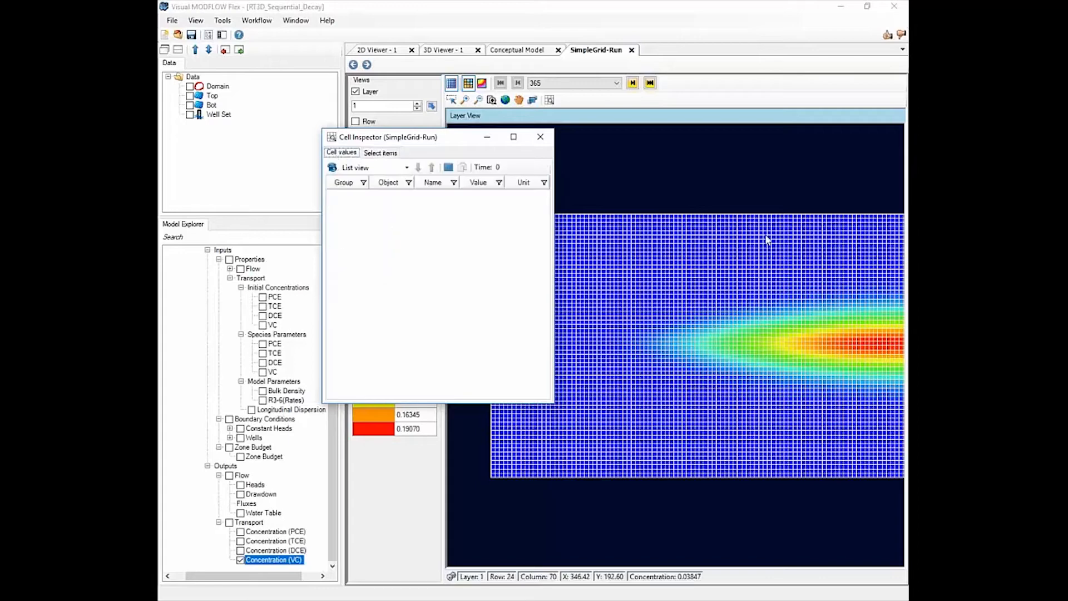
click(451, 84)
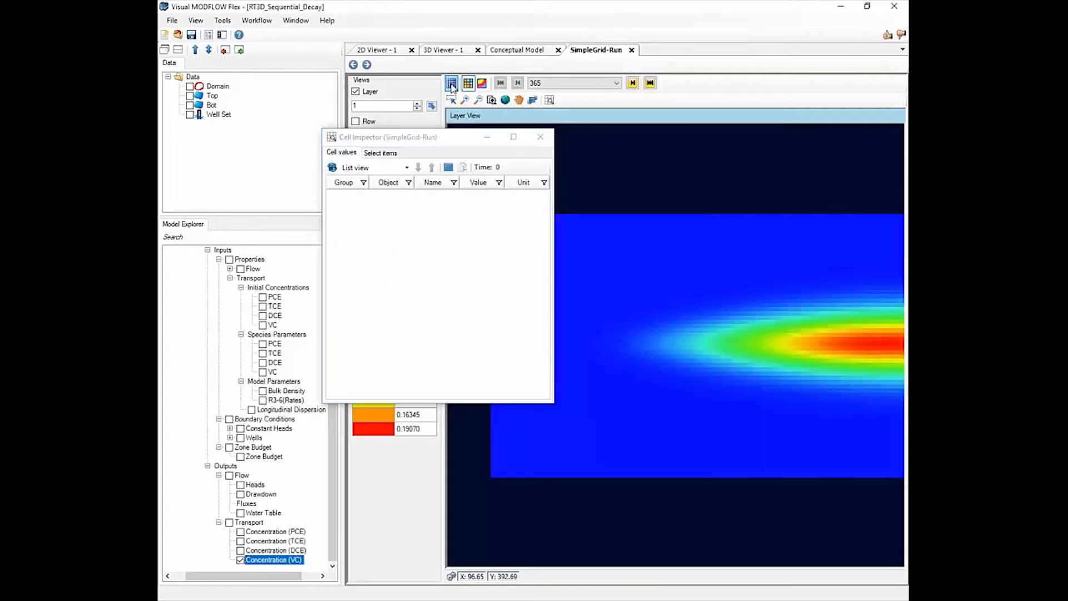
click(452, 85)
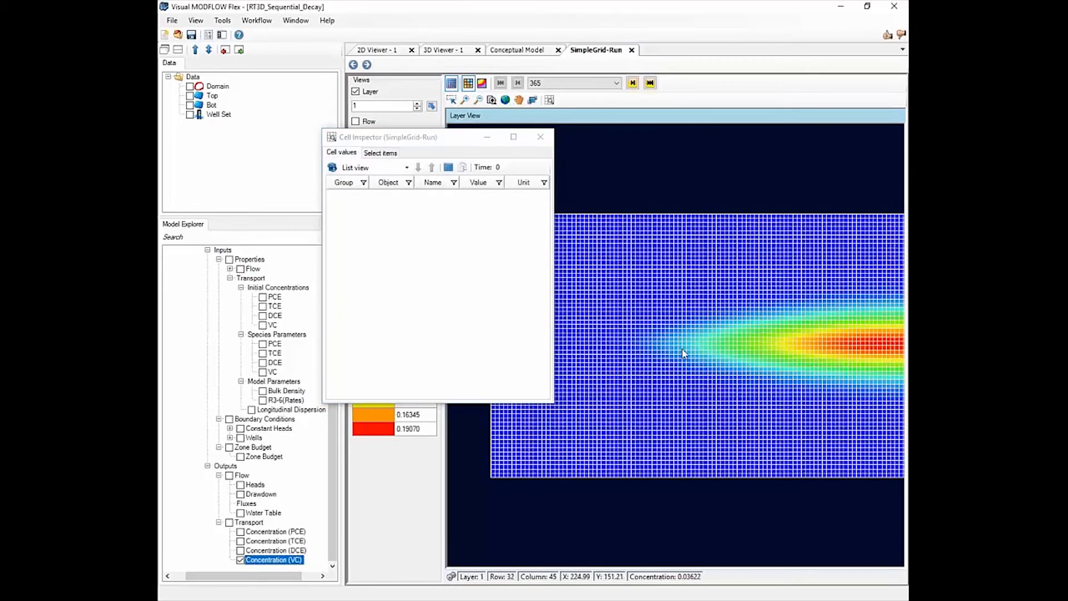
- Switch the Cell Inspector's cell values display to Group view
click(463, 167)
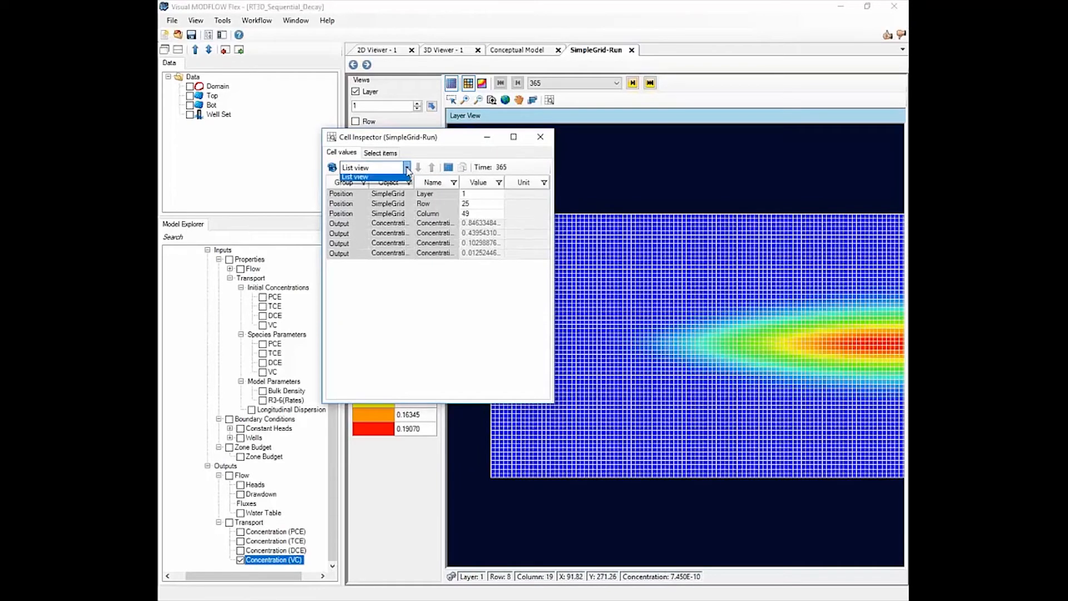
click(374, 167)
click(383, 180)
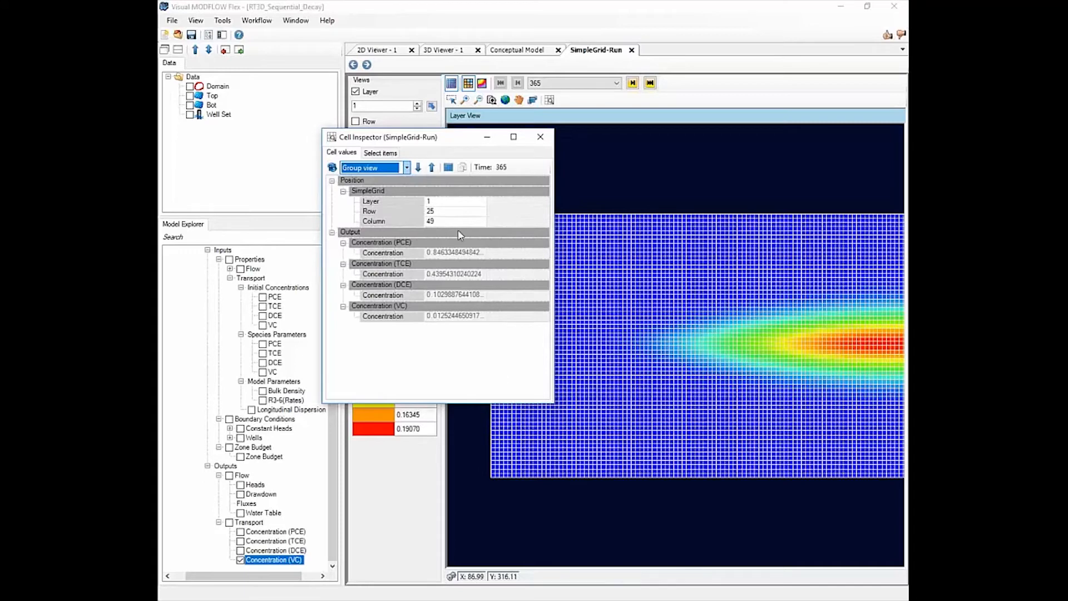
- Inspect the PCE, TCE, DCE and VC concentrations of several grid cells outside and inside the plume
click(650, 306)
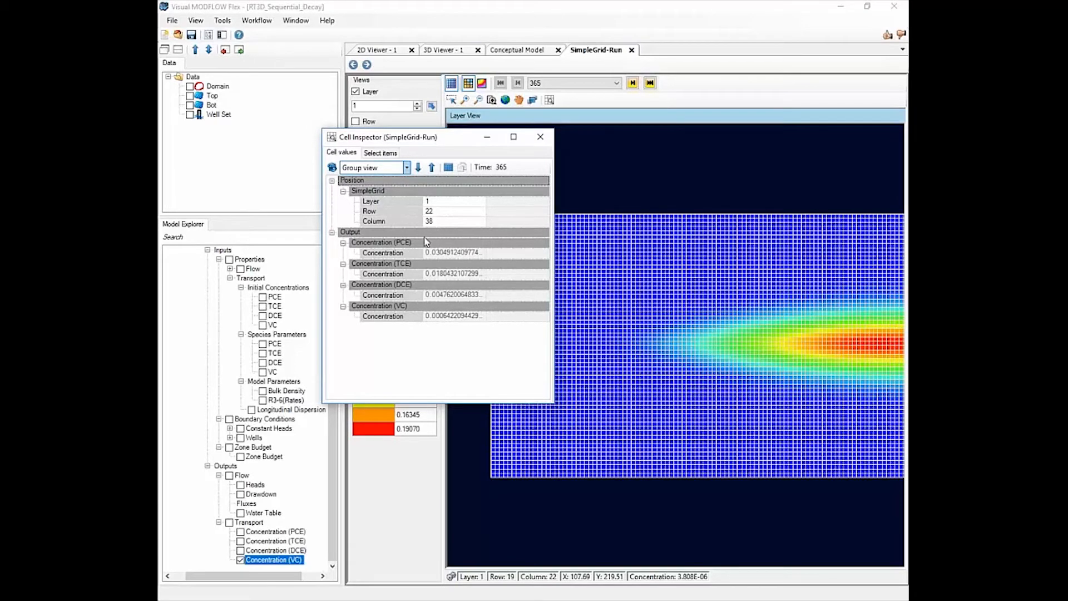
click(614, 298)
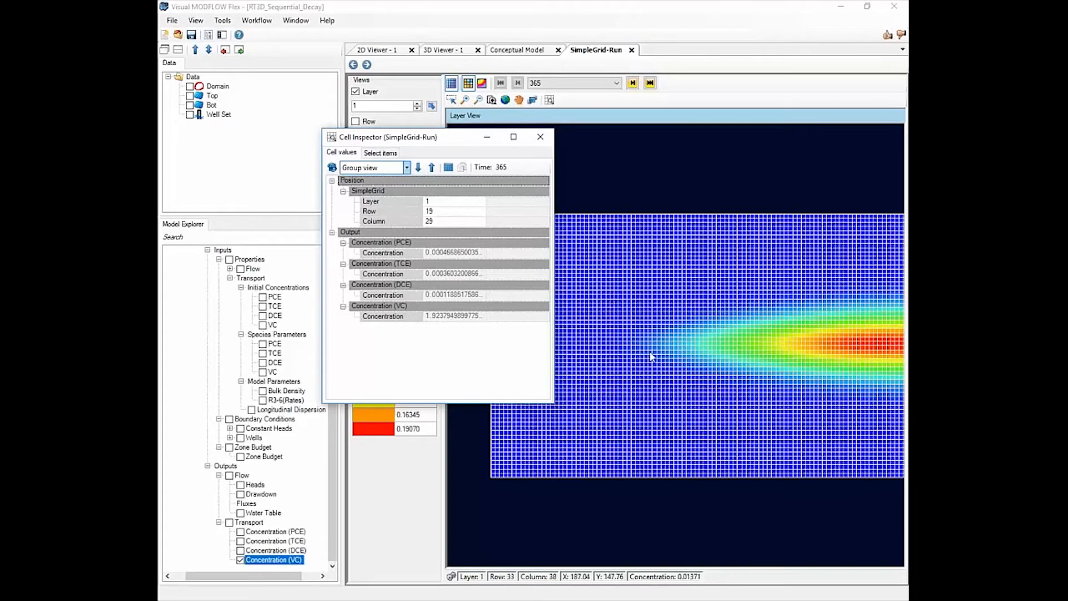
click(715, 396)
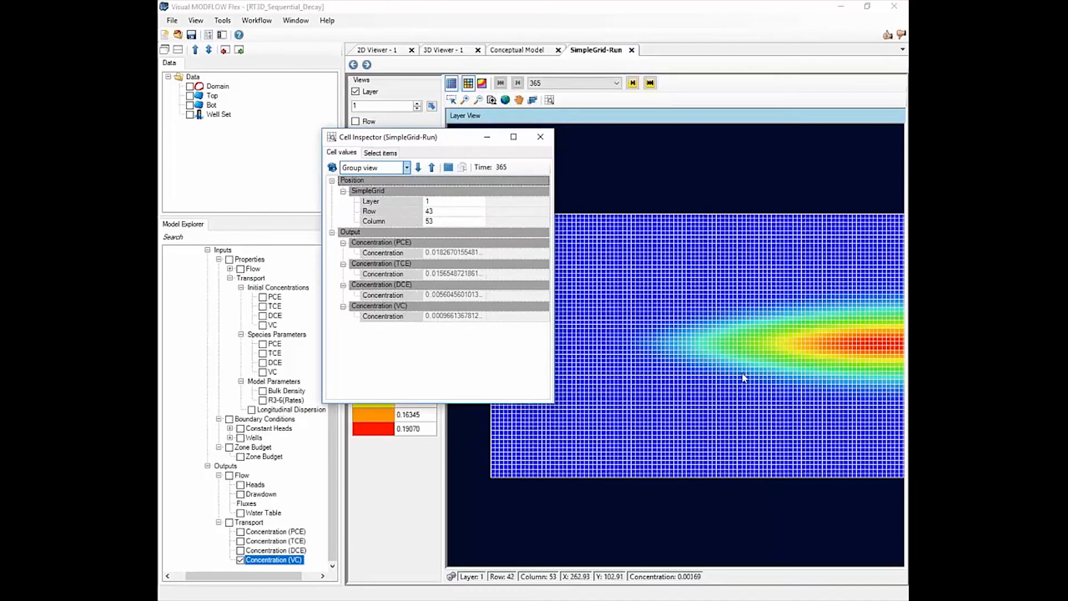
click(753, 353)
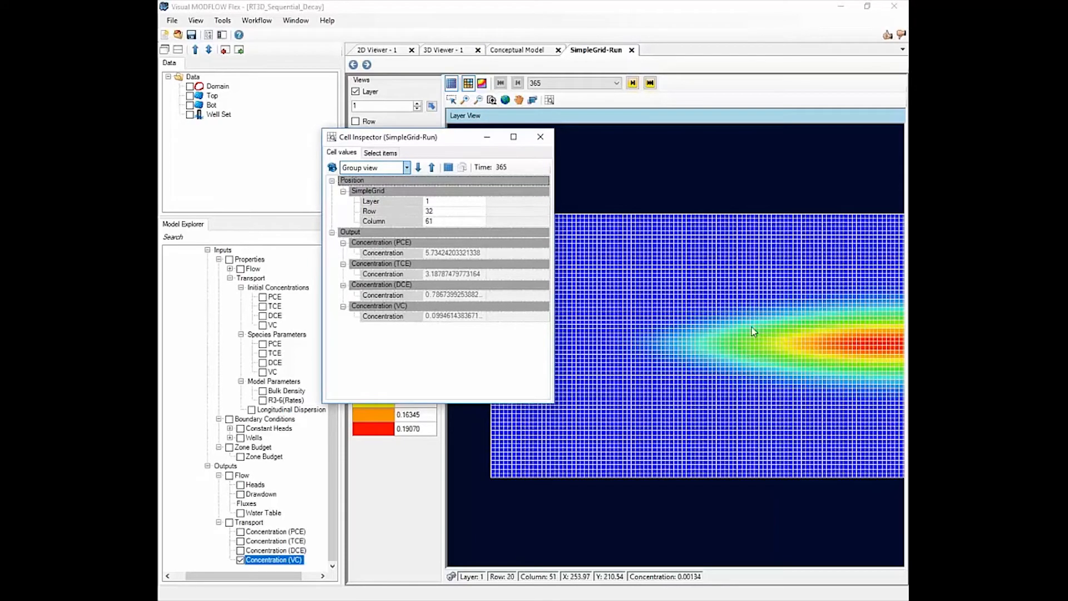
click(737, 349)
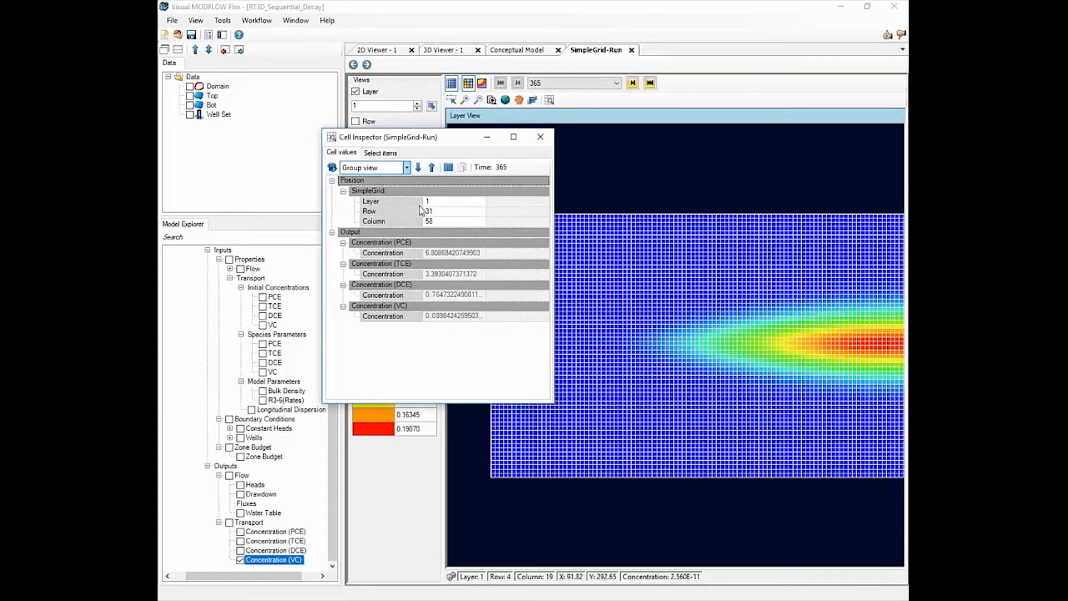
- Return the Cell Inspector to List view, select all listed rows and widen the Value column
click(396, 168)
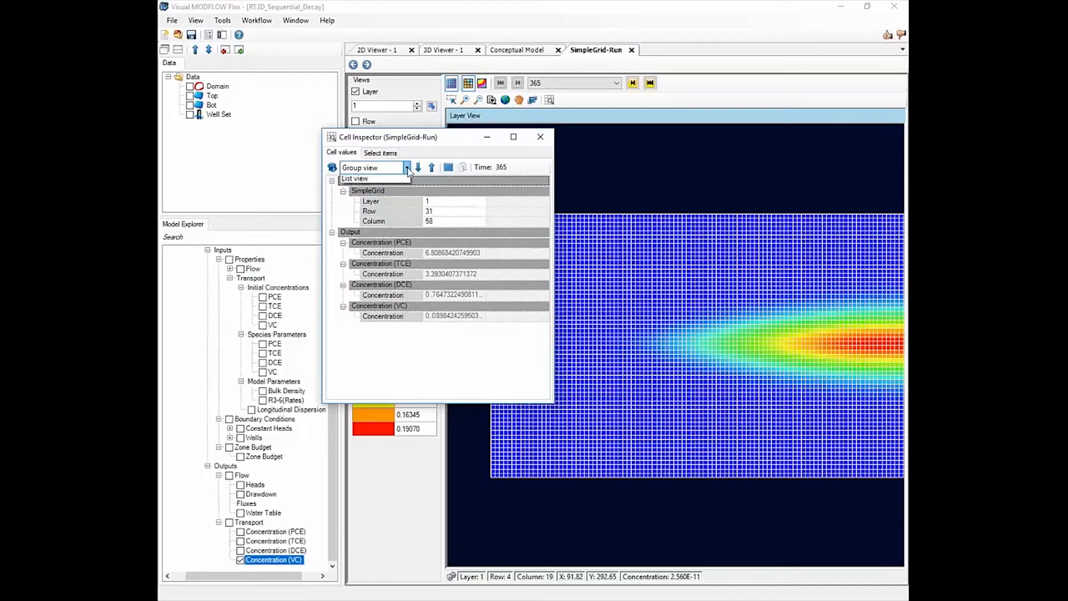
click(374, 189)
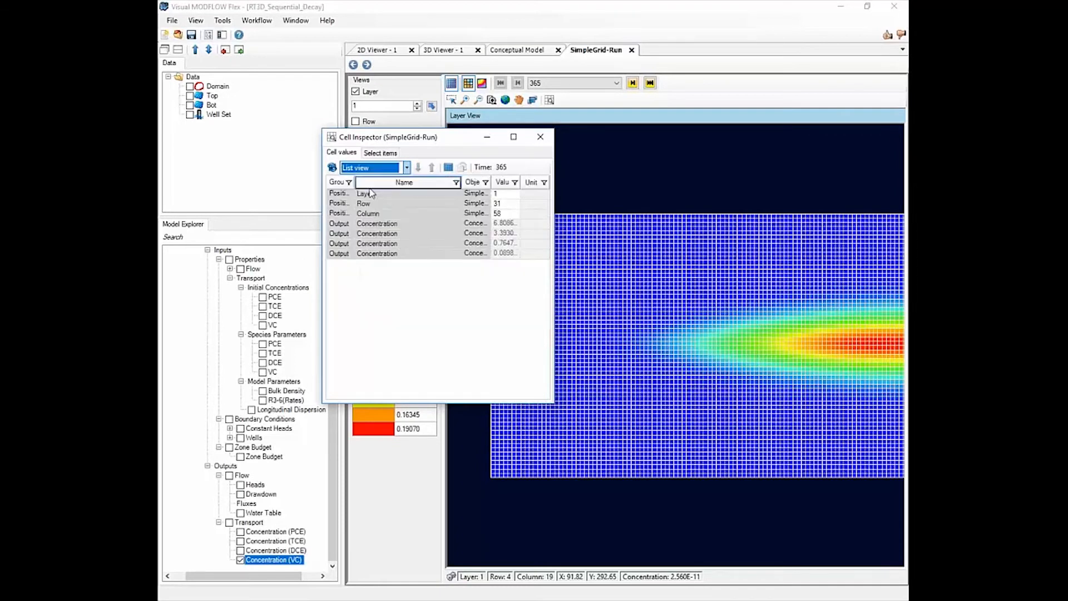
click(448, 168)
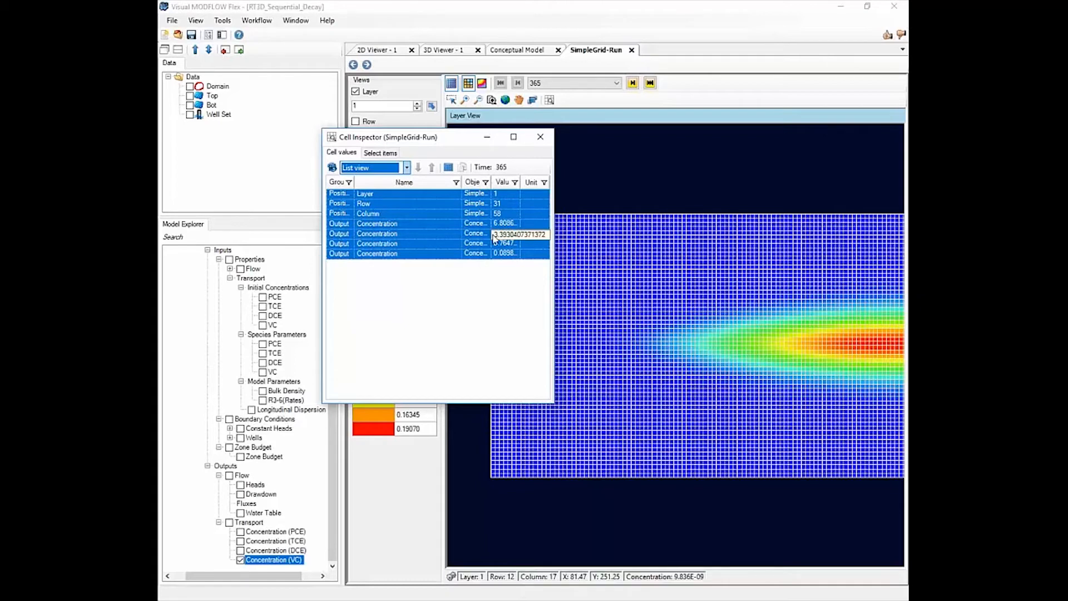
double_click(519, 182)
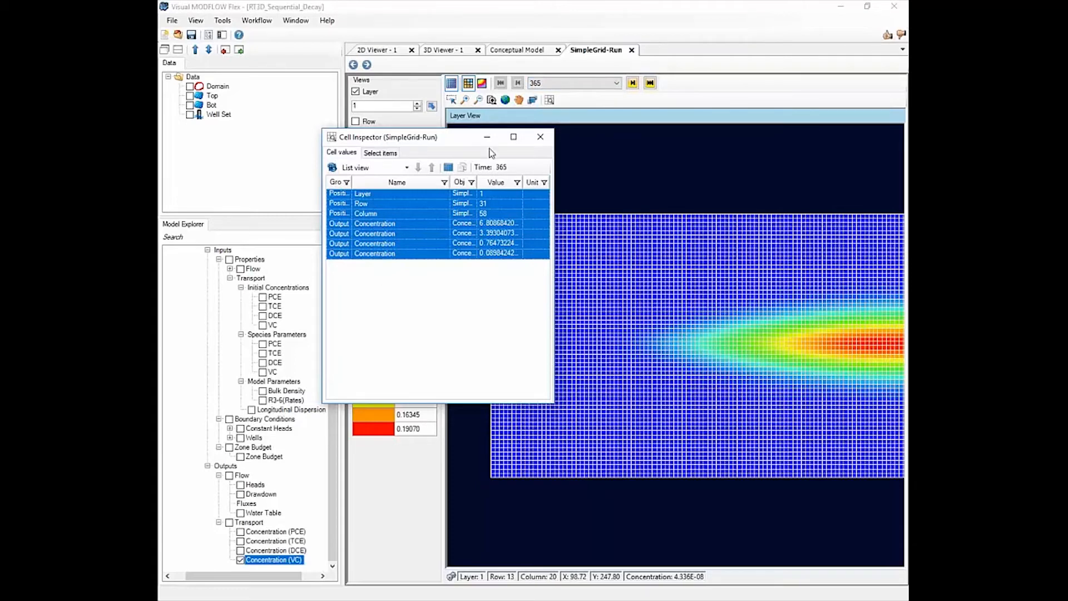
- Advance the displayed output time to 730 and inspect a cell near the plume's narrow end
click(633, 85)
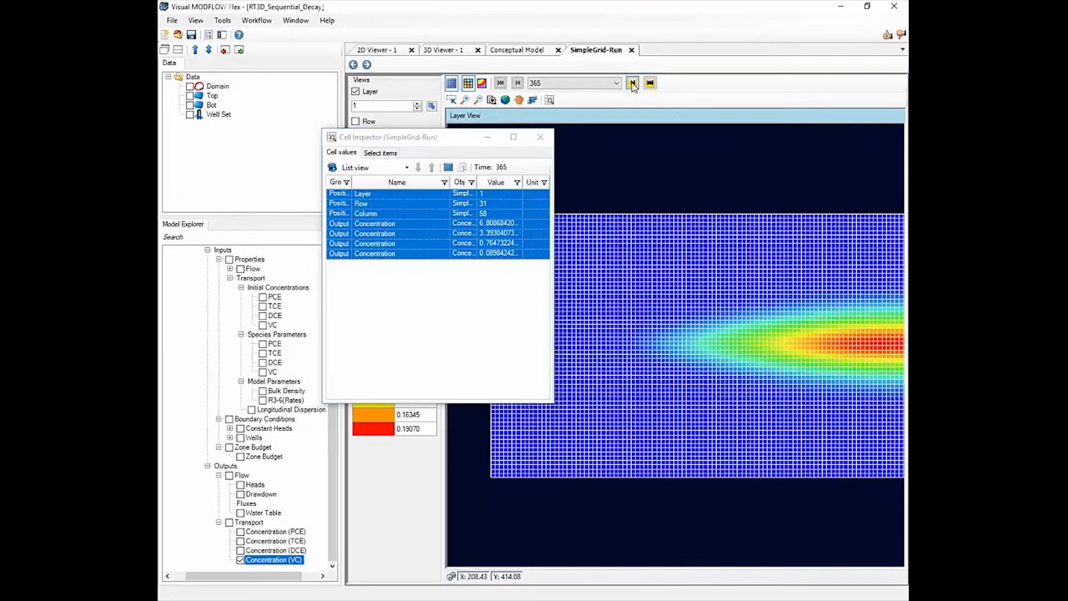
click(656, 362)
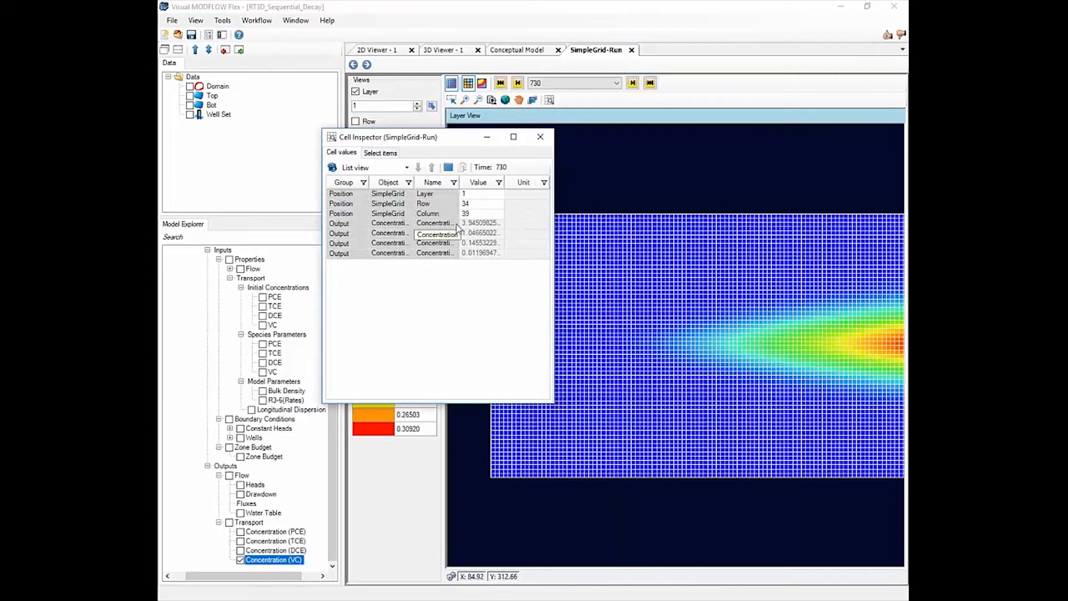
- Inspect the cell at row 50, column 60 by entering its position, refresh its values and close the Cell Inspector
click(480, 204)
text(50)
key(Return)
click(492, 215)
text(60)
key(Return)
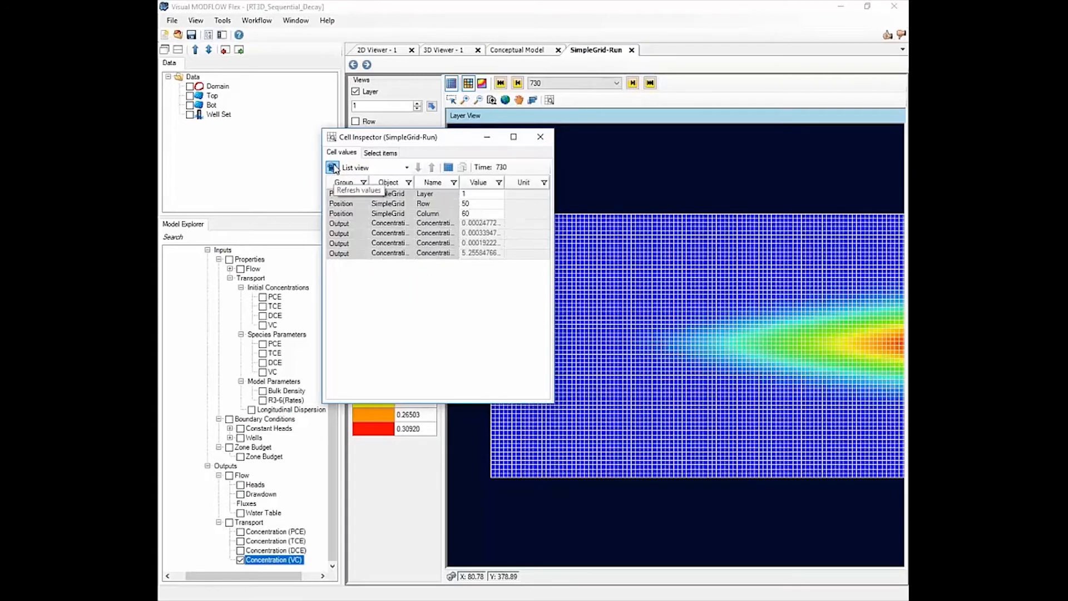
click(332, 168)
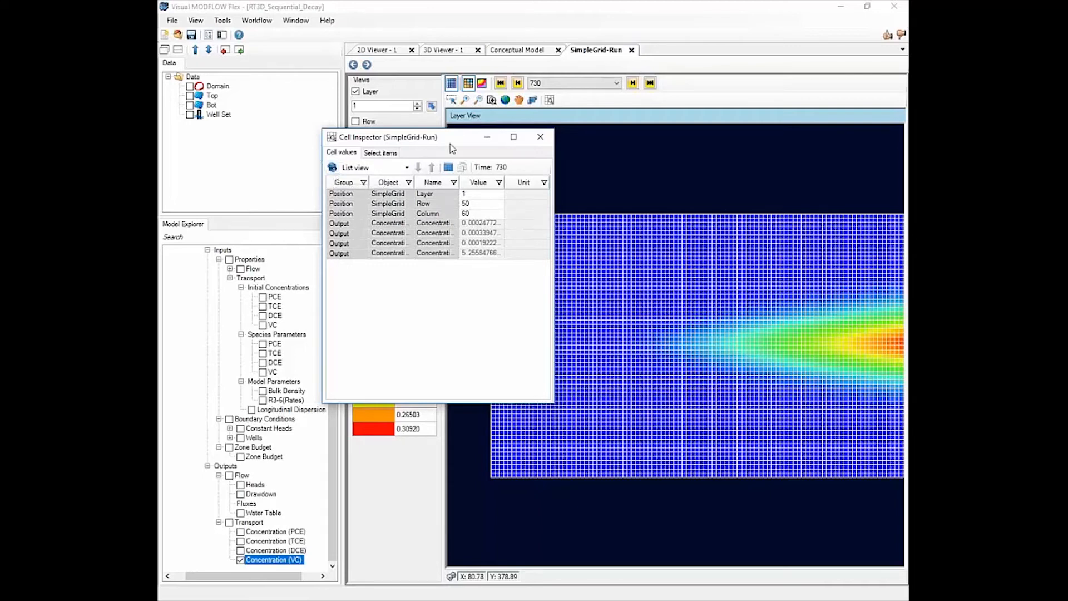
click(540, 137)
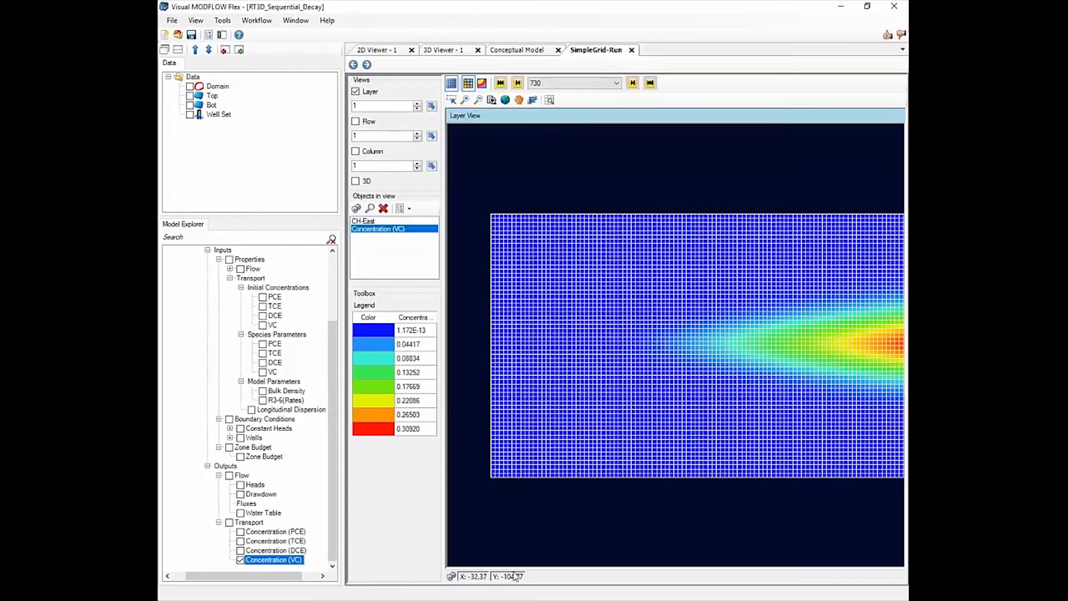
- Adjust which cell properties the status bar shows, toggling Width, Length, Thickness, Area, Volume and Attribute, and accept the preferences
click(452, 577)
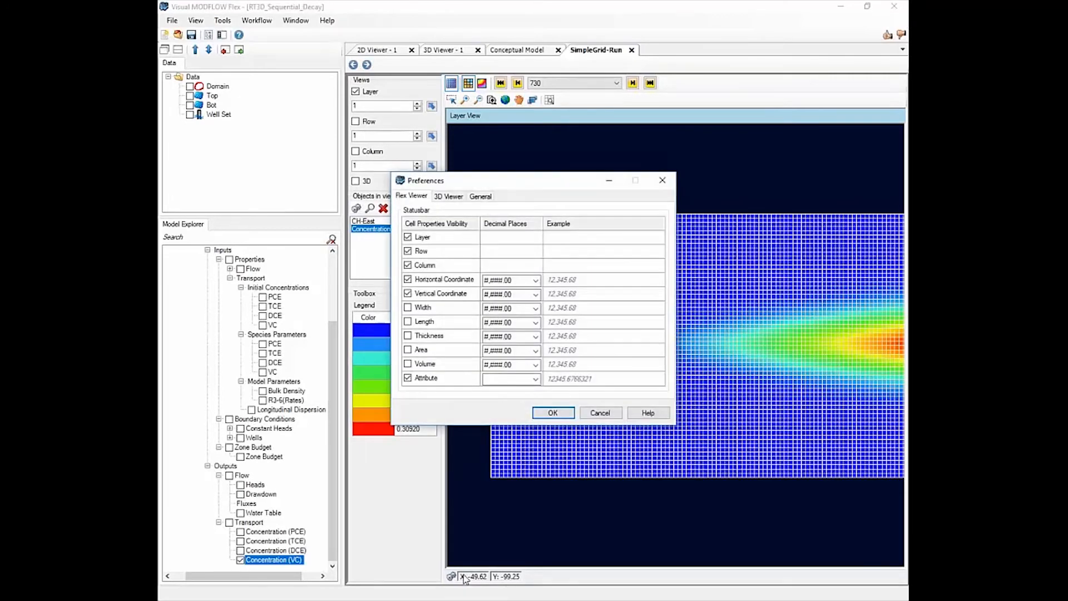
click(408, 308)
click(407, 322)
click(408, 336)
click(408, 350)
click(407, 364)
click(408, 308)
click(407, 322)
click(408, 379)
click(553, 413)
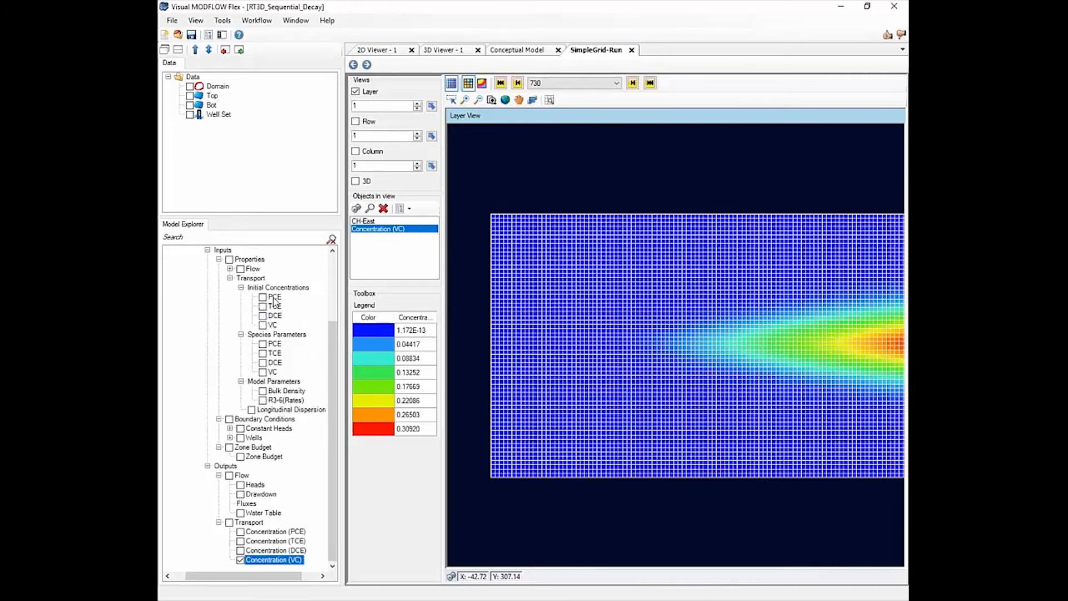
- Open the CH-West constant head boundary condition for editing and build the calculation expression $BOT+1
click(231, 429)
right_click(271, 442)
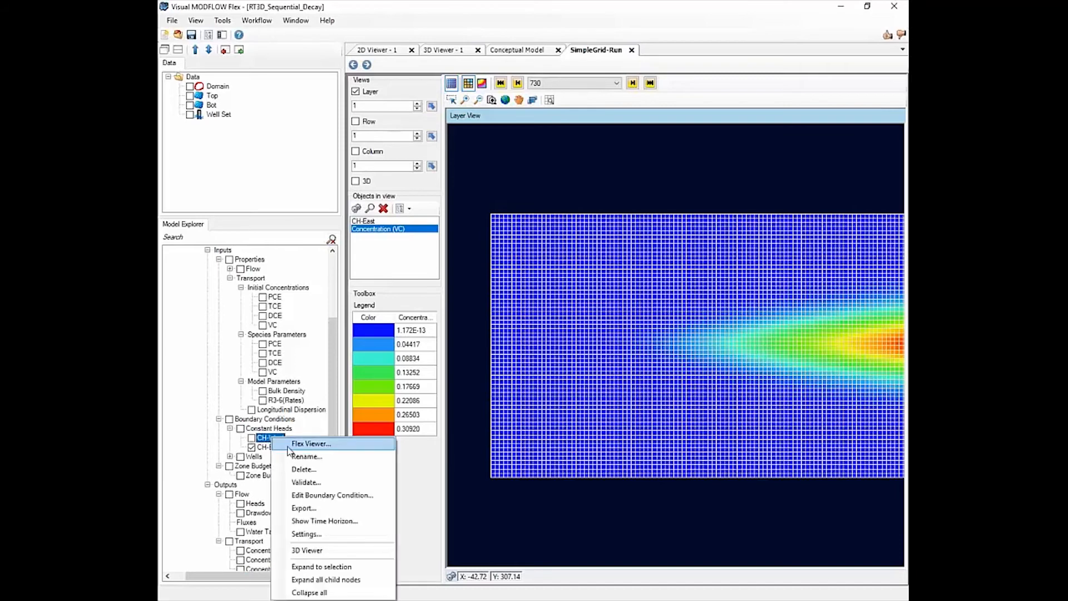
click(356, 498)
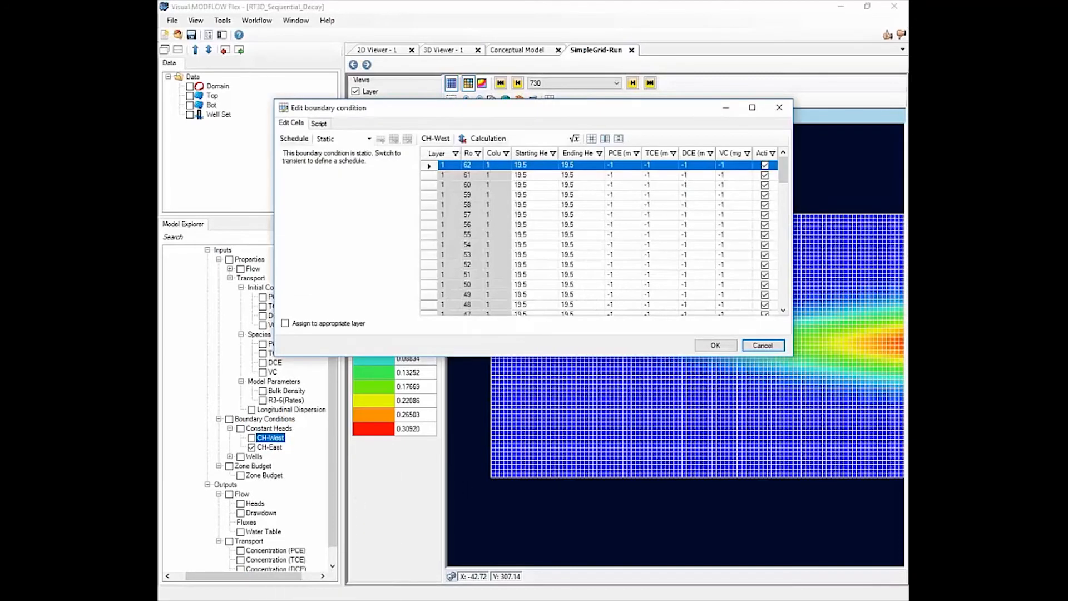
click(575, 139)
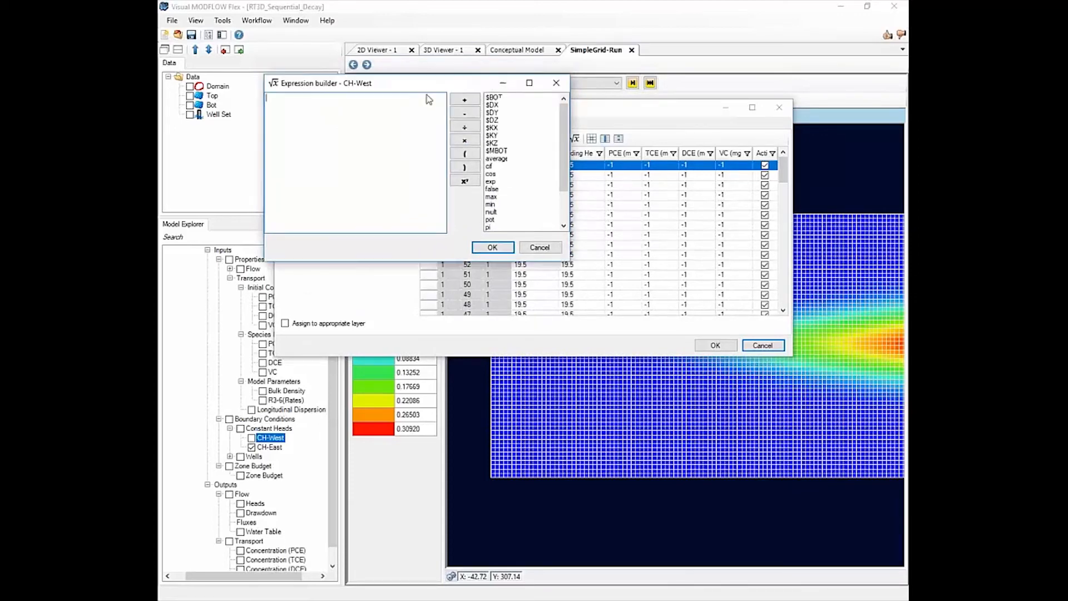
click(574, 138)
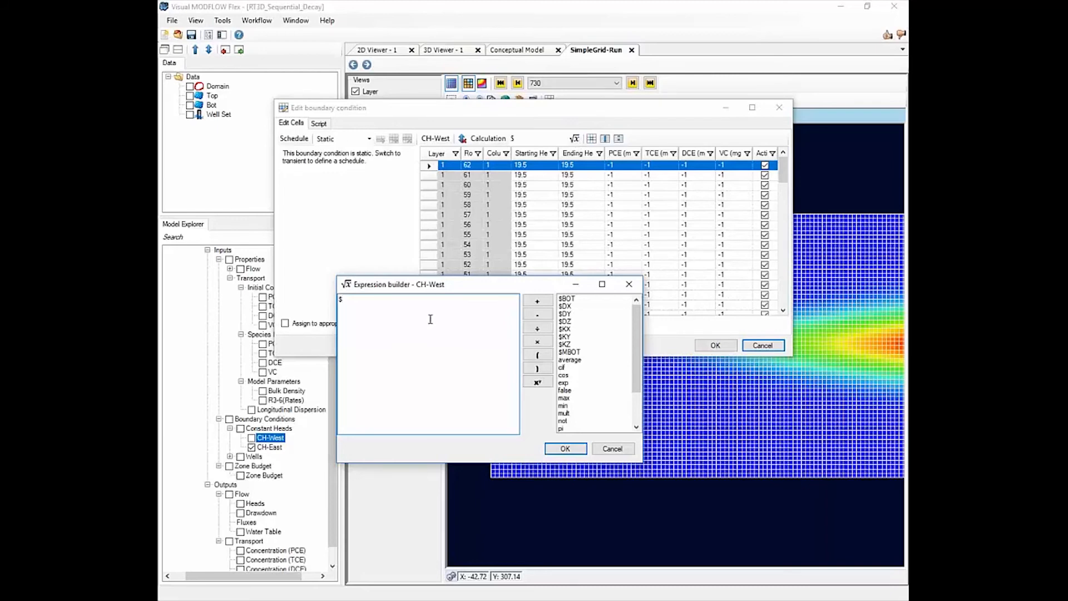
text(BOT+1)
click(563, 452)
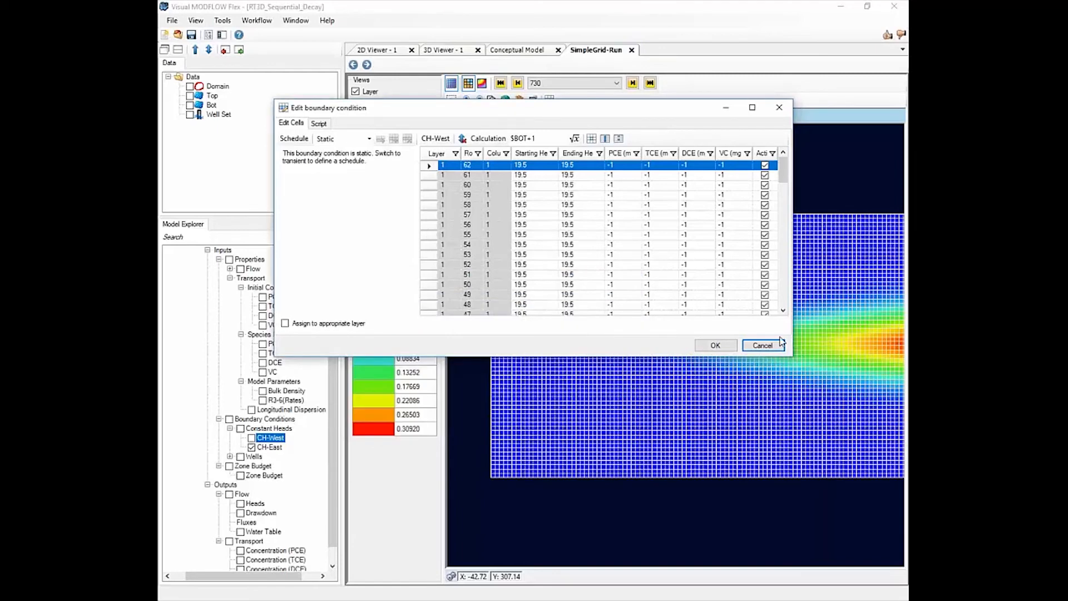
- Set the calculation expression to 1 and assign it to CH-West's entire Starting Head column
click(550, 139)
click(605, 139)
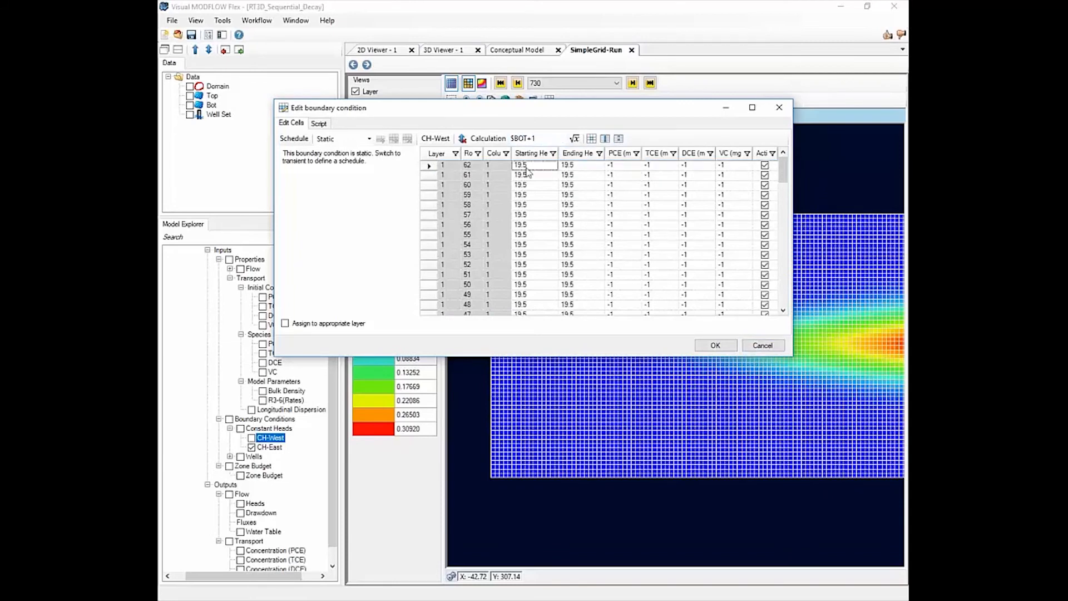
click(606, 140)
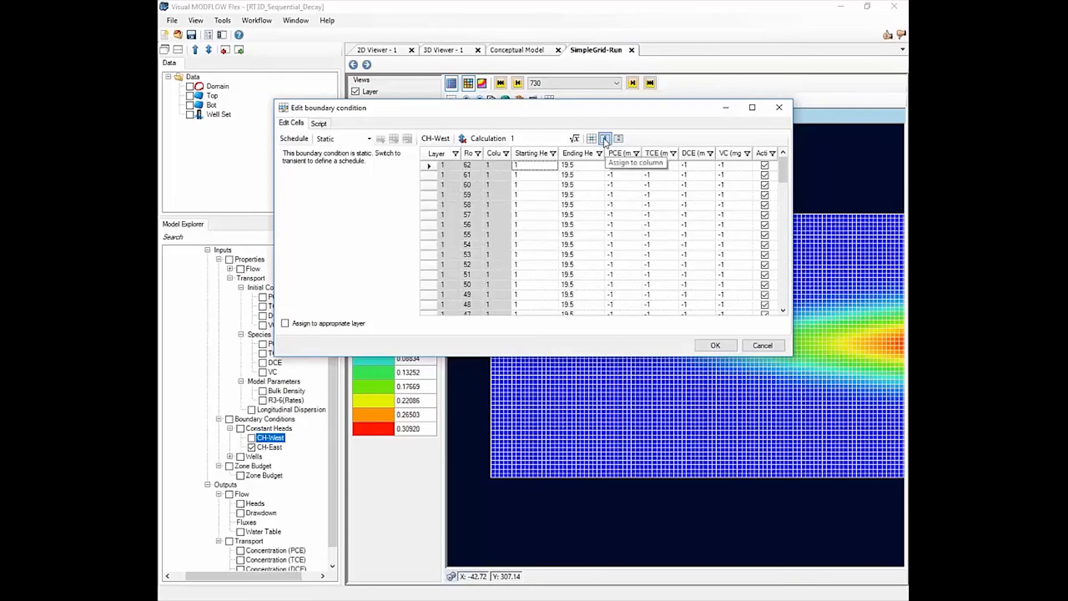
- Review the variables and functions offered by the expression builder, cancel it and close the CH-West boundary condition editor
click(576, 140)
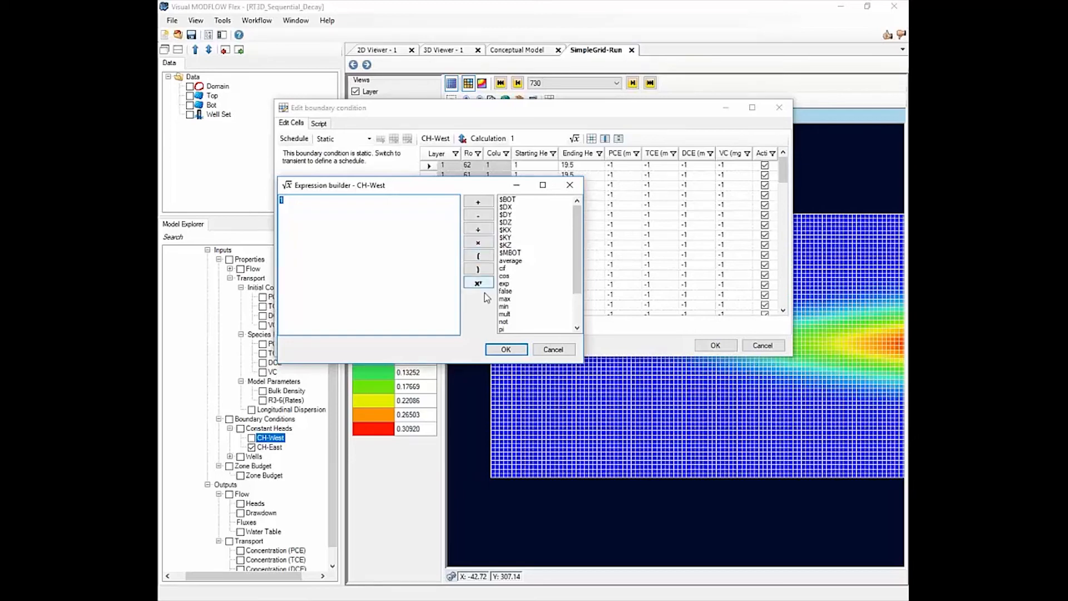
drag(576, 259, 574, 289)
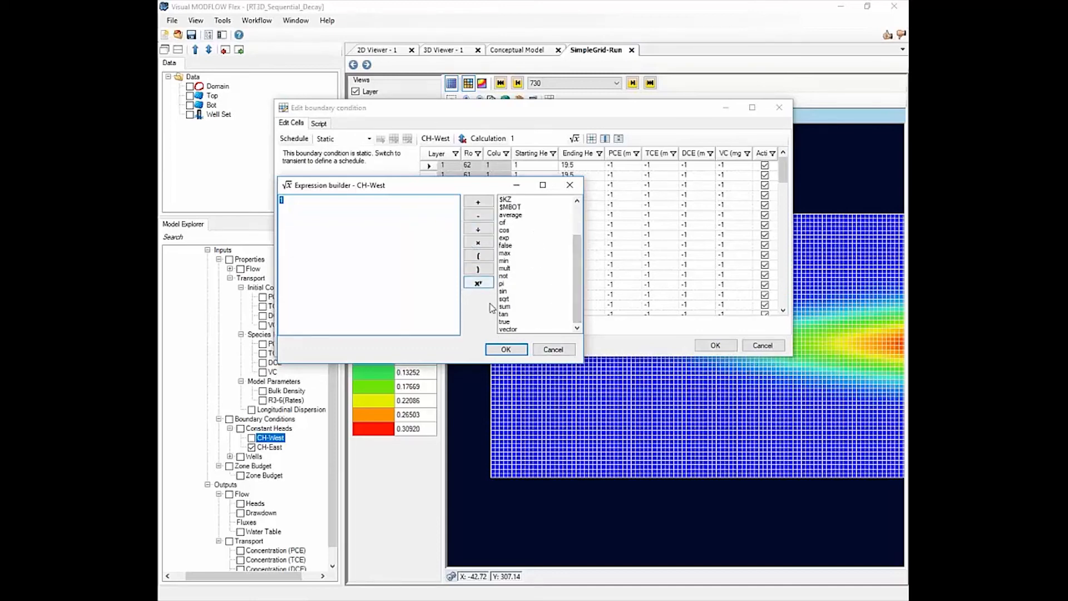
click(558, 352)
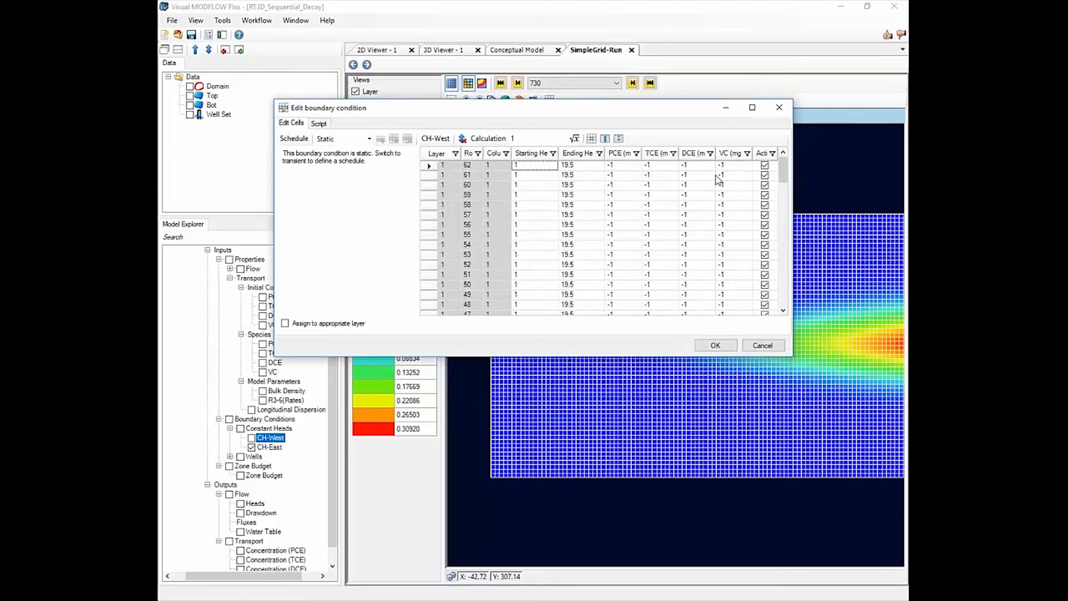
click(779, 107)
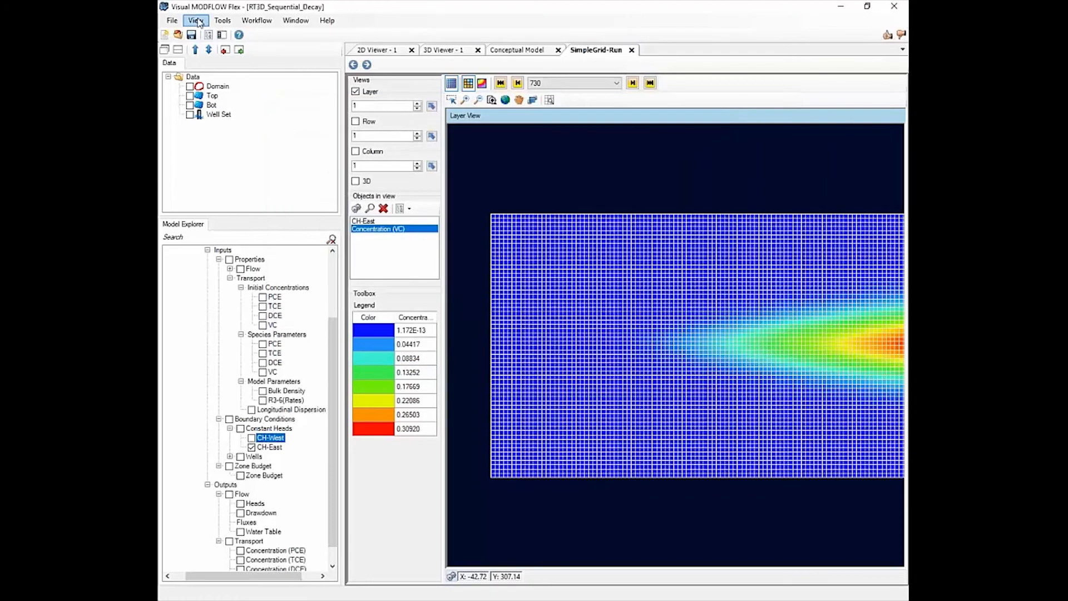
- Close the RT3D_Sequential_Decay project and answer the prompt that follows
click(172, 21)
click(176, 71)
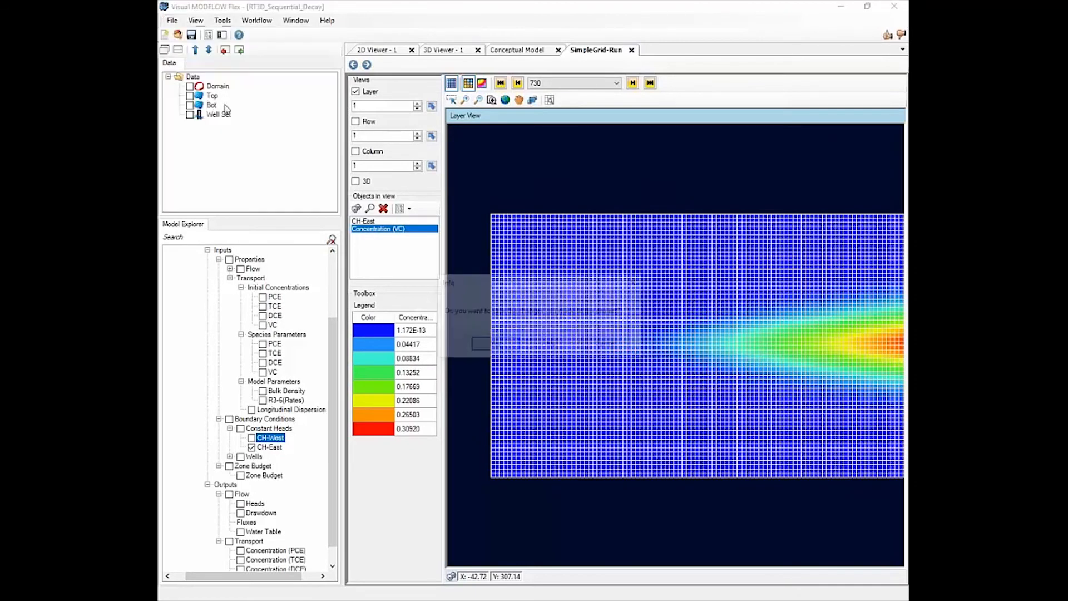
click(552, 345)
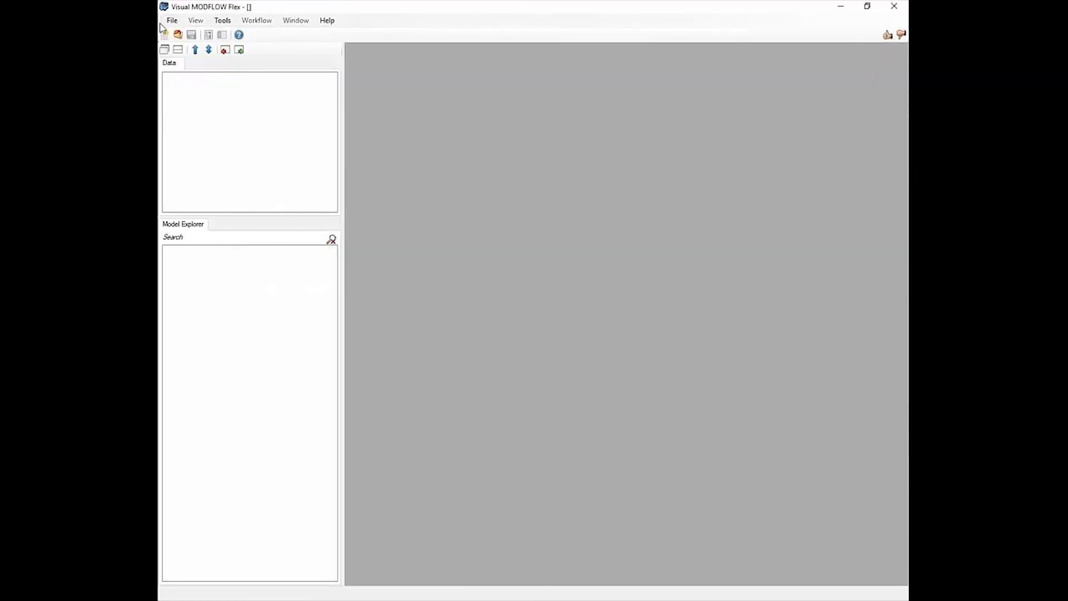
- Import the classic project Airport4.vmf as Airport4 into the default data repository and close the import log
click(169, 22)
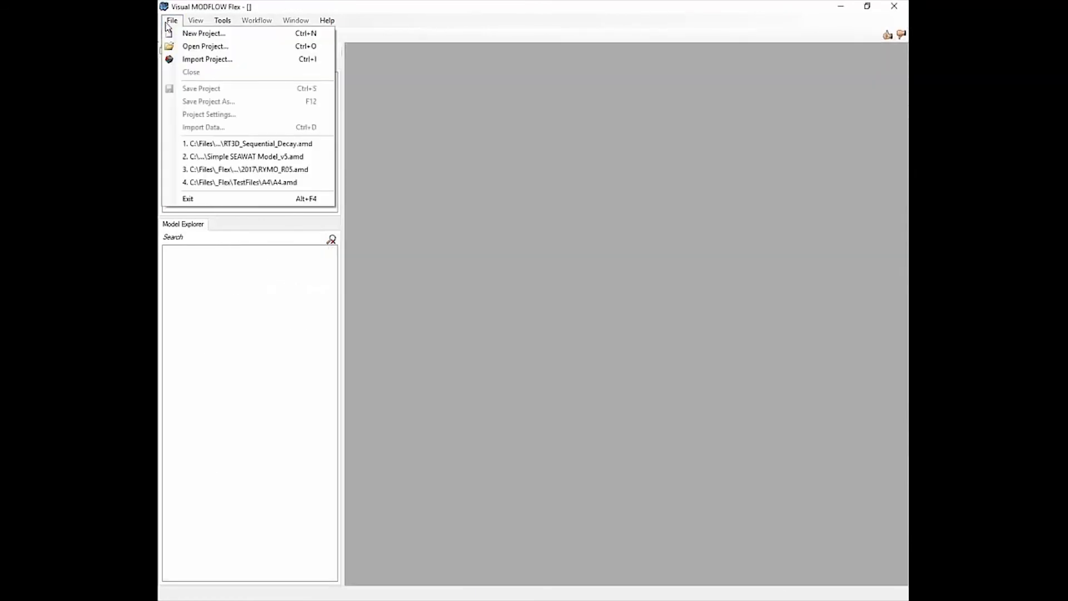
click(206, 63)
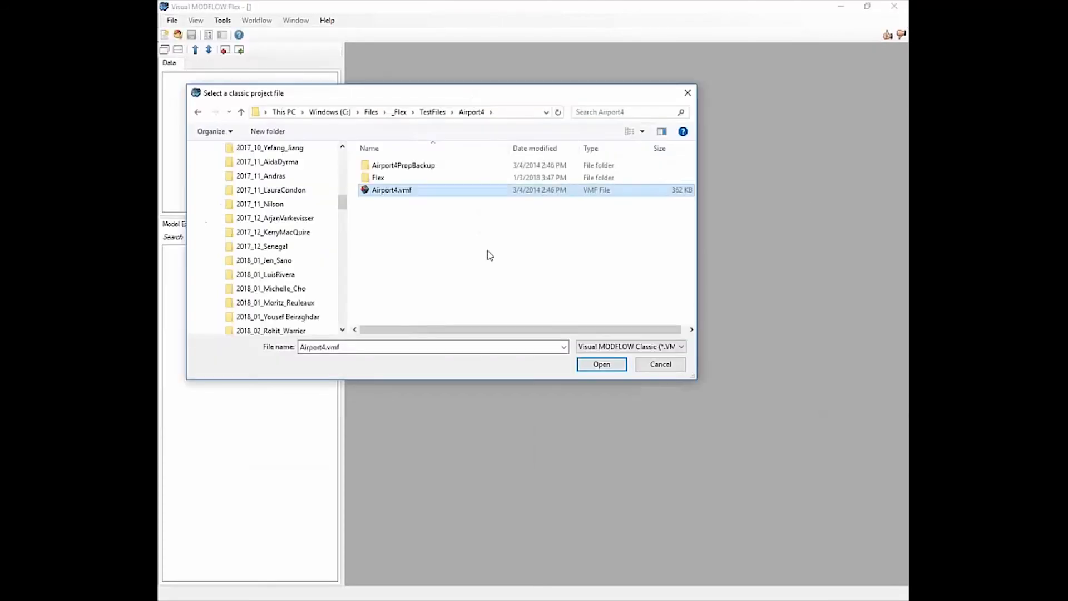
click(602, 365)
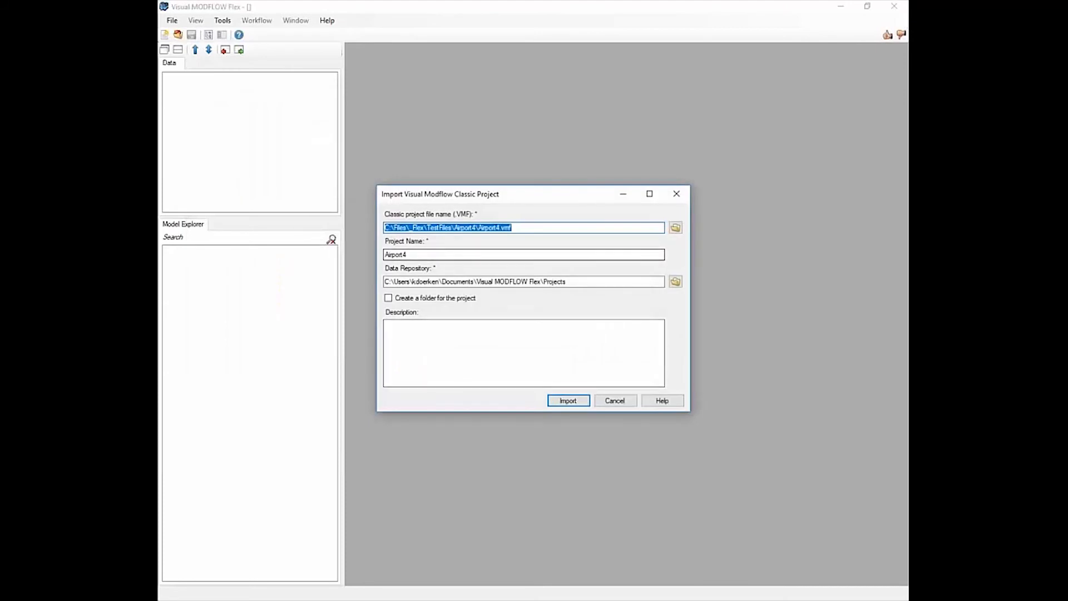
click(509, 255)
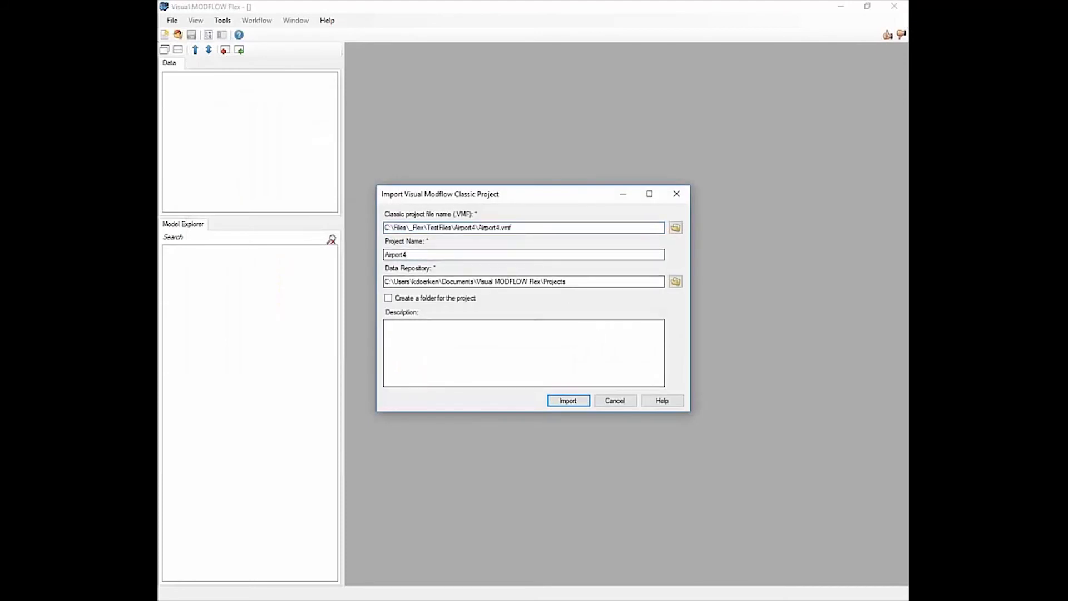
key(Tab)
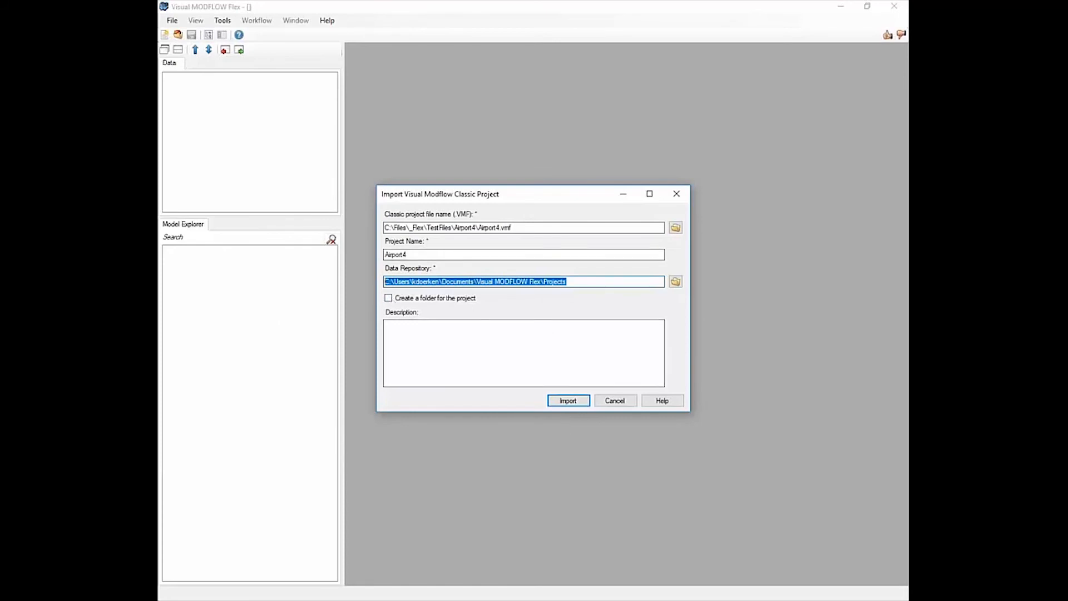
click(569, 400)
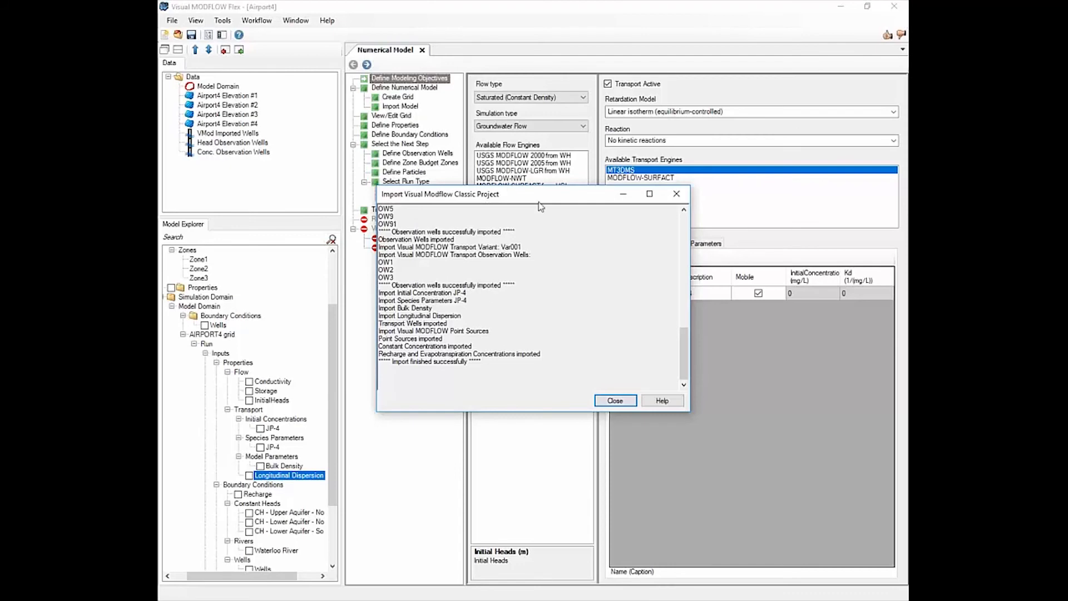
drag(540, 194, 580, 294)
click(657, 501)
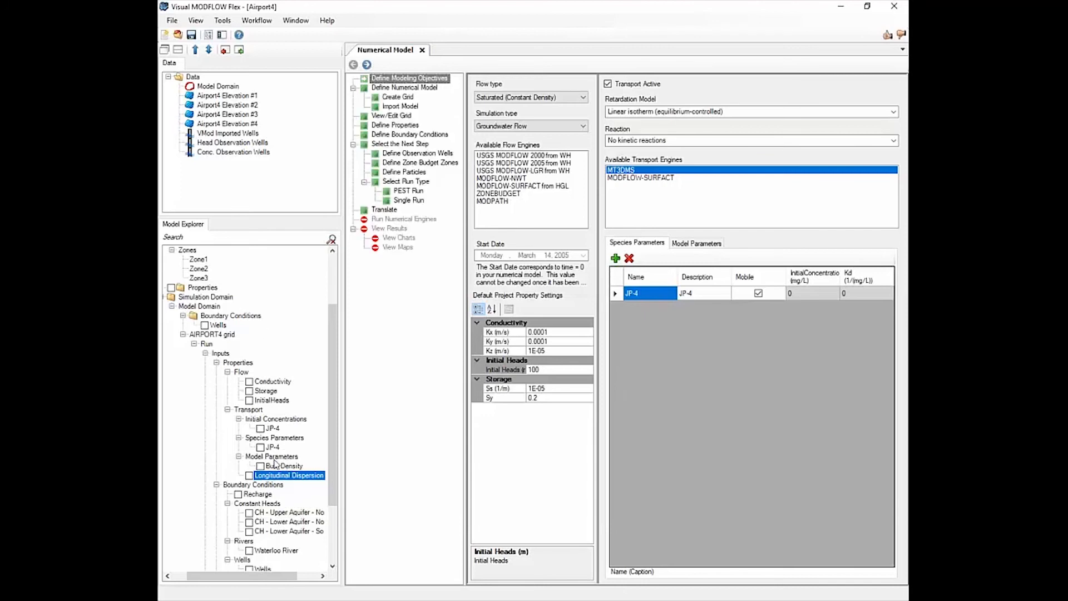
- Open the Recharge boundary condition's cell table, filter the JP-4 column to 5000, and cancel the editor
drag(334, 467, 338, 522)
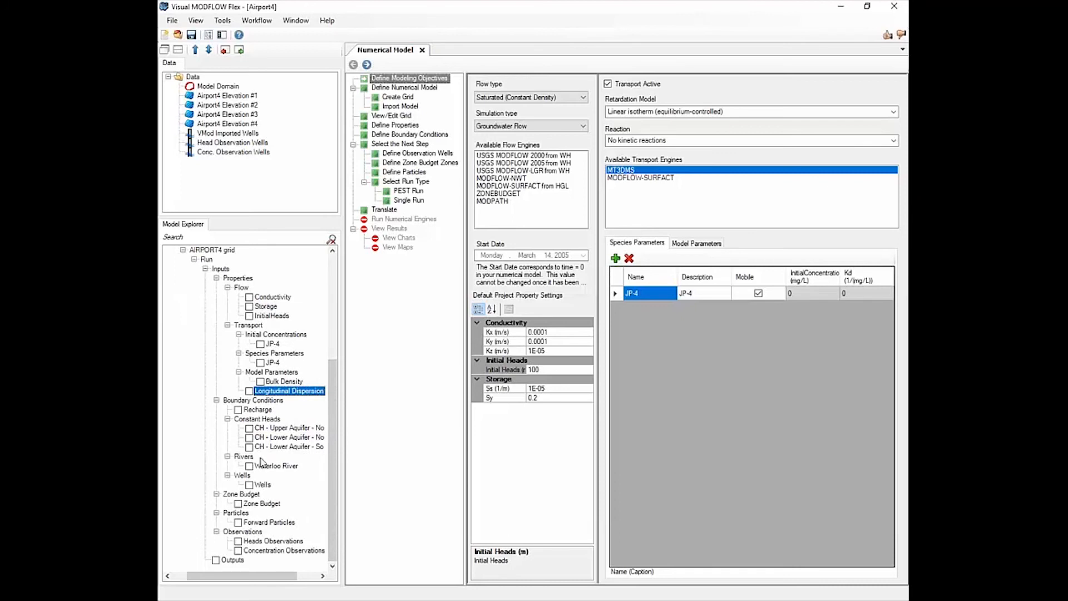
right_click(262, 412)
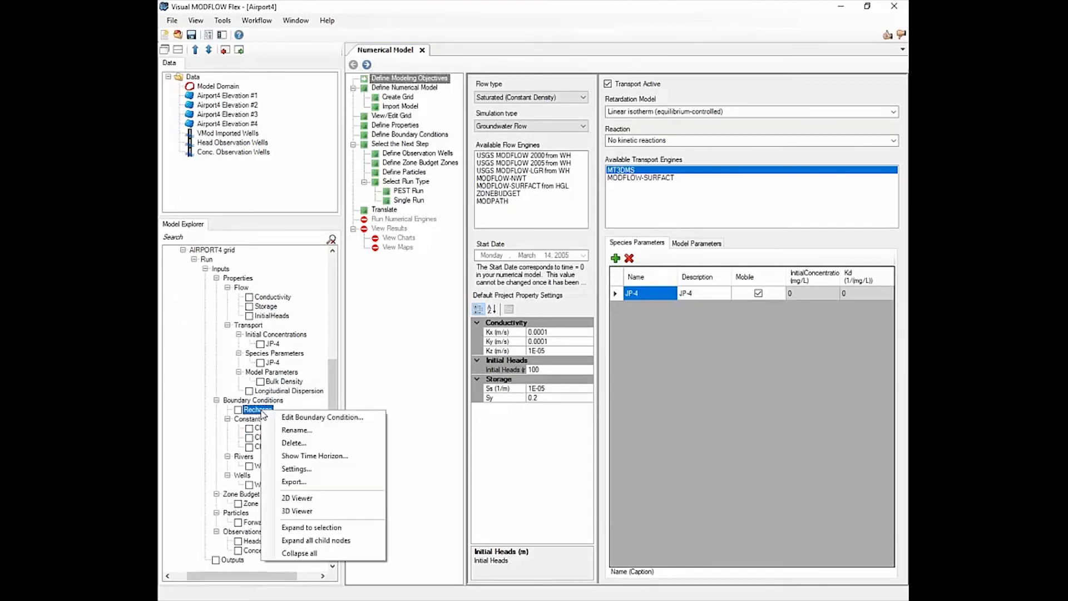
click(296, 422)
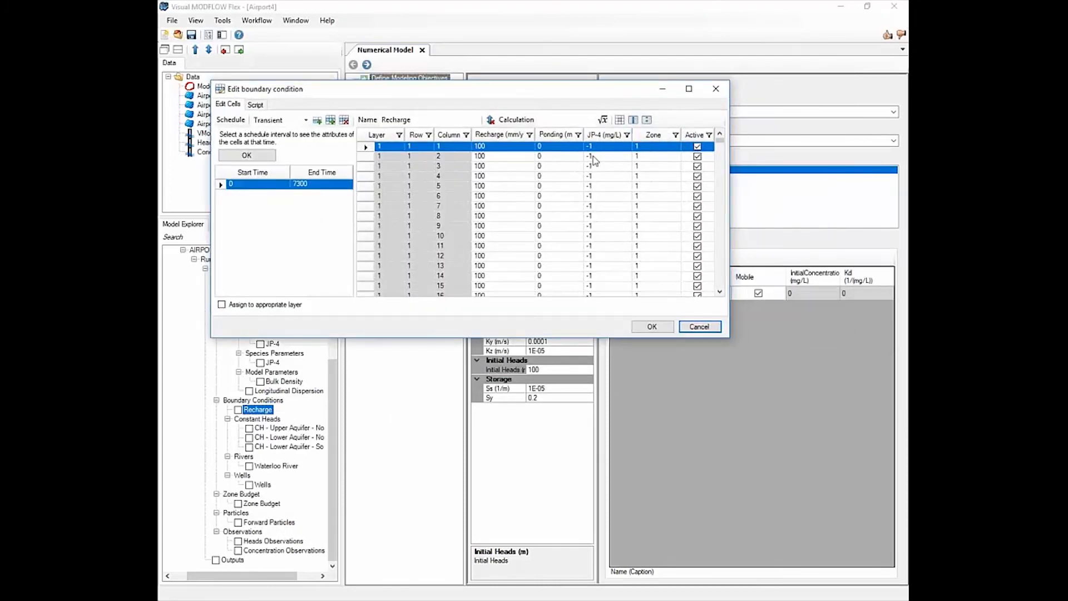
click(627, 135)
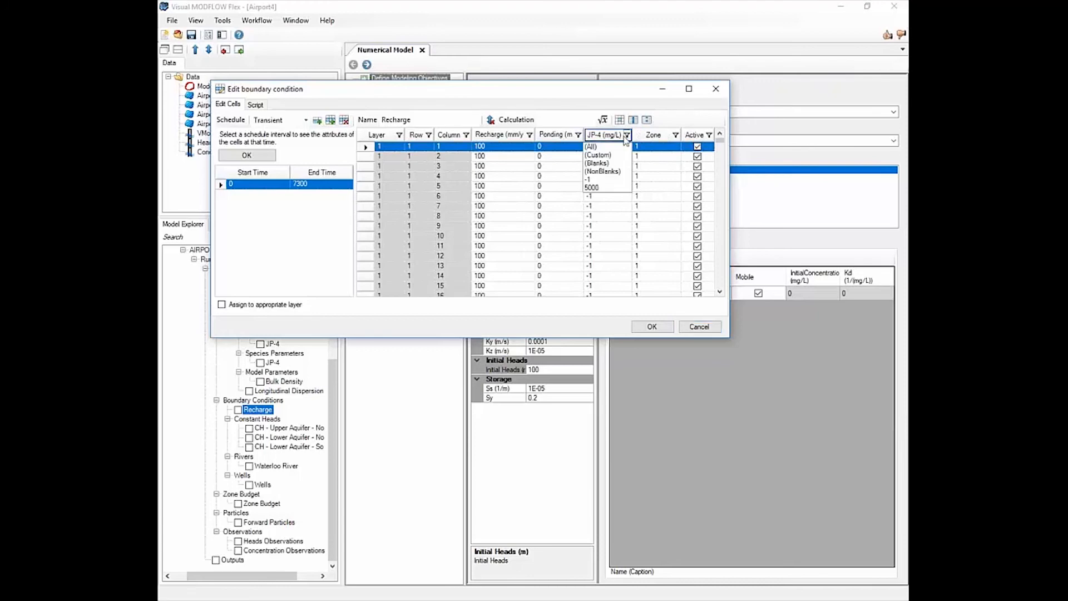
click(598, 192)
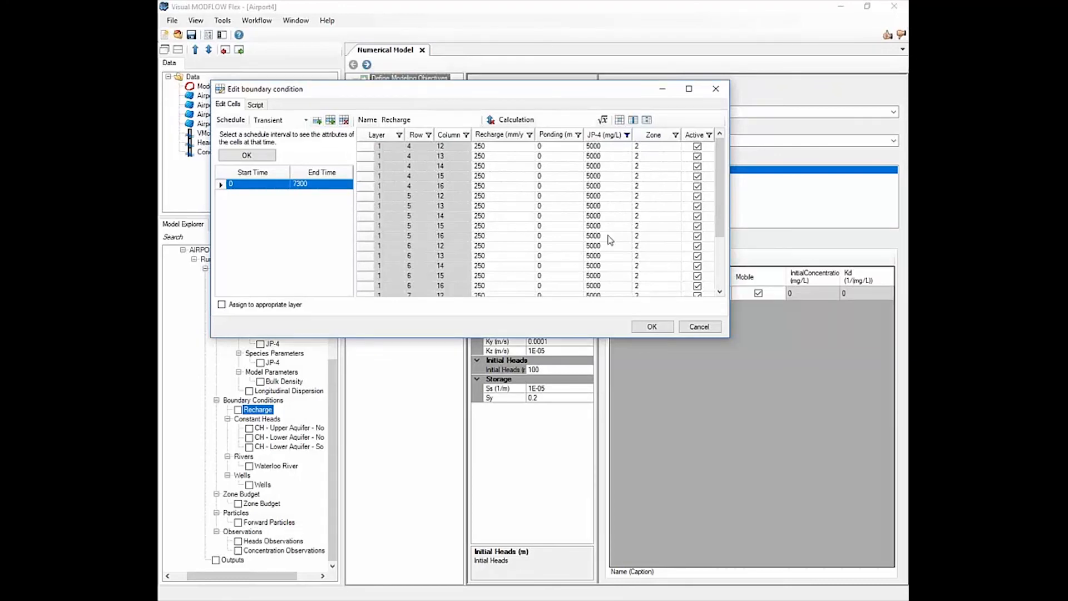
click(702, 328)
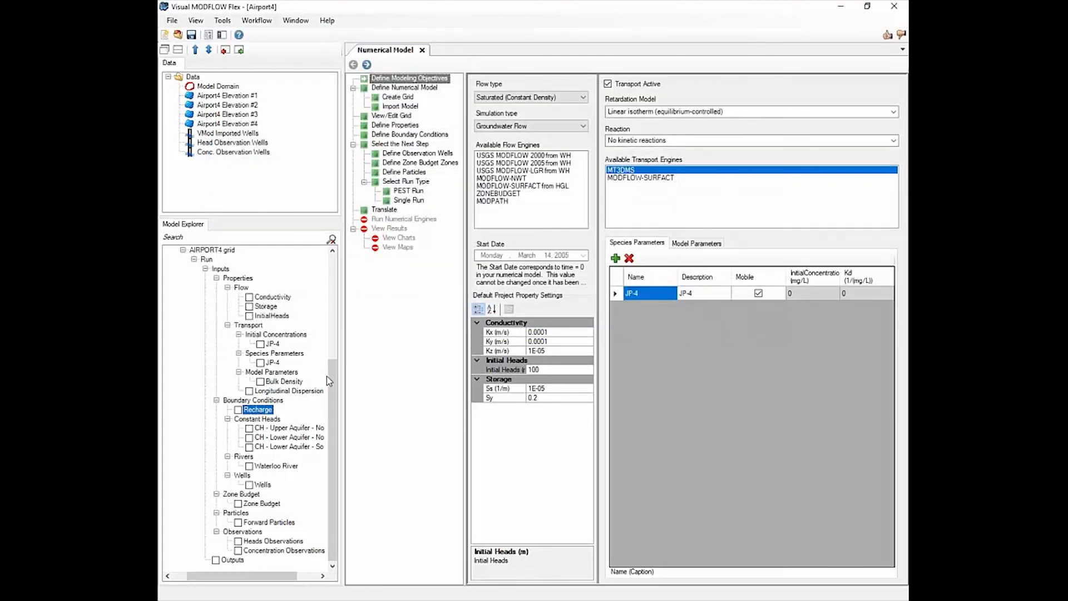
- Rename the constant head boundary condition CH - Upper Aquifer - North as CH - Upper Aquifer - North1
right_click(296, 429)
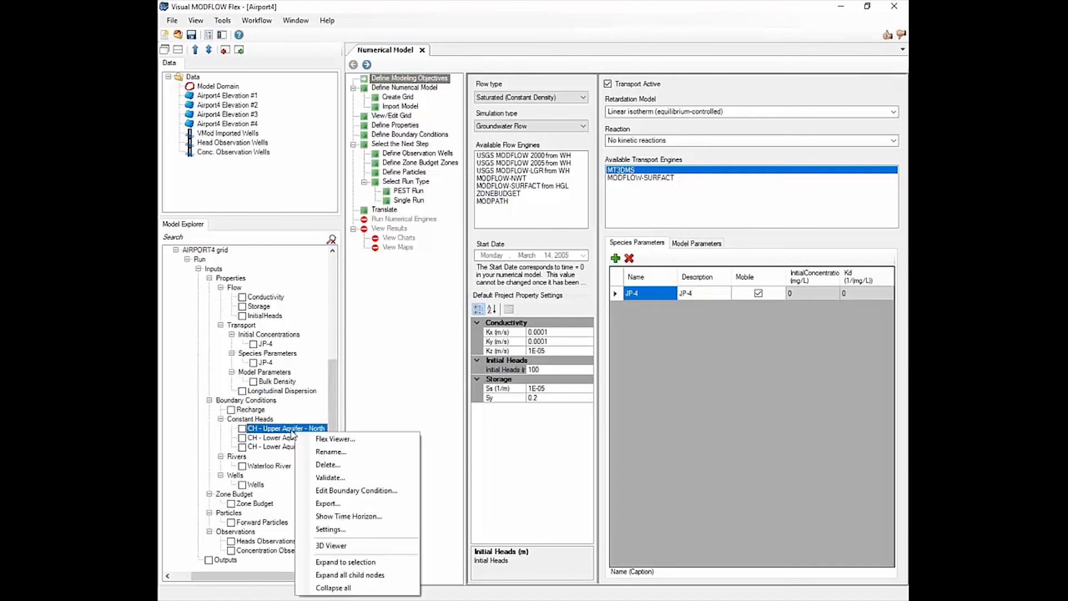
click(327, 452)
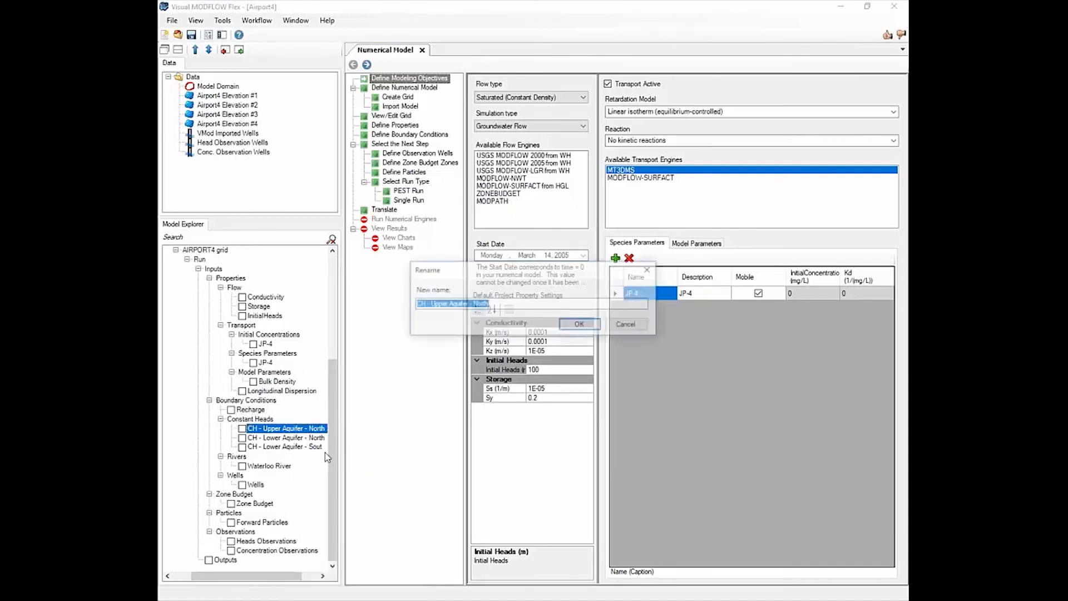
click(502, 305)
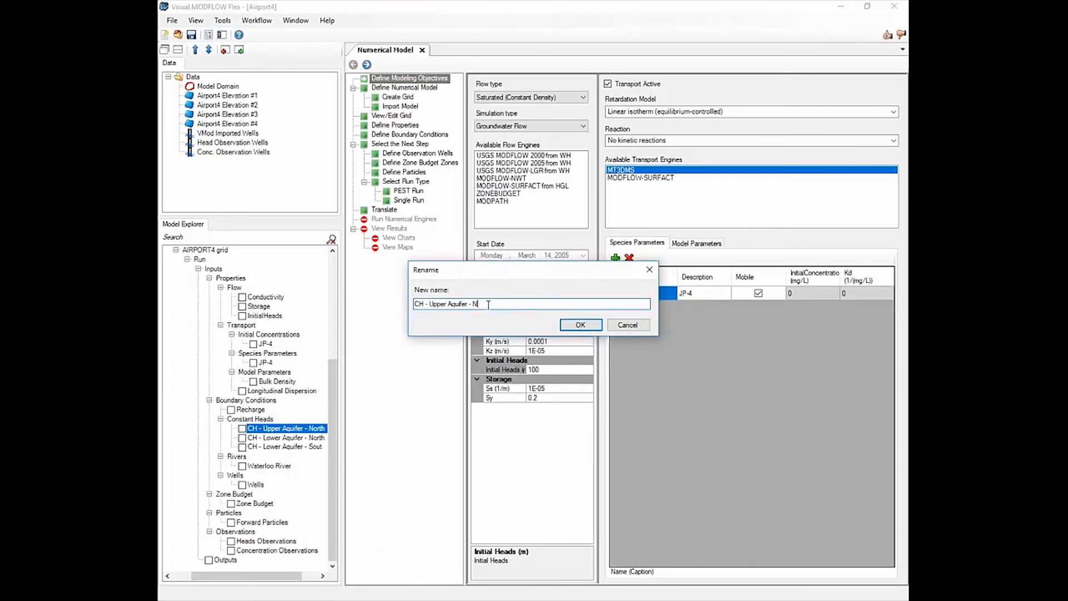
text(NOr)
key(Delete)
text(orth1)
key(Return)
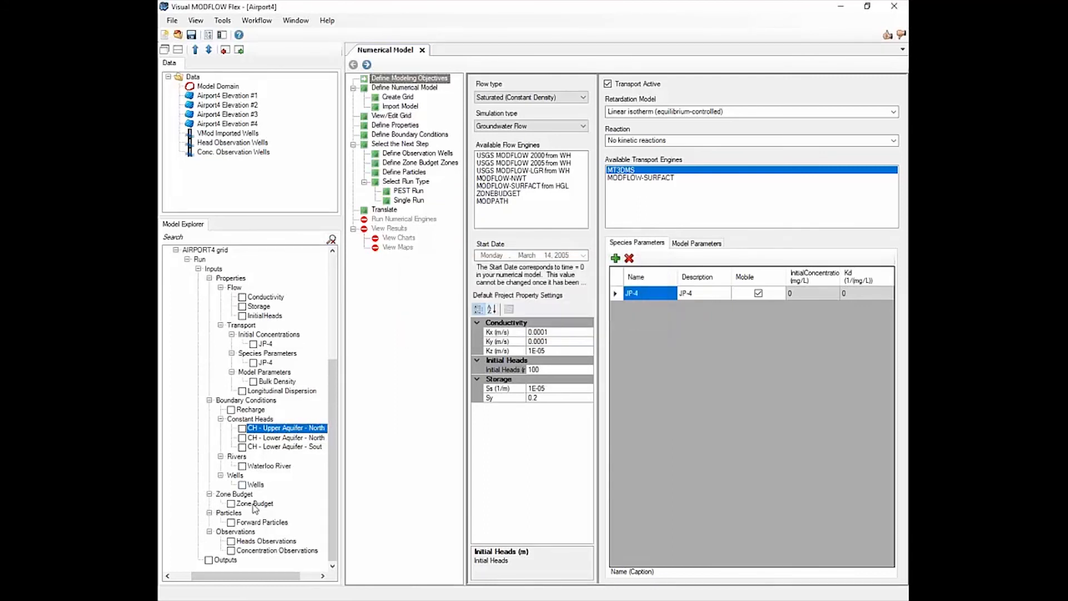
drag(277, 576, 308, 577)
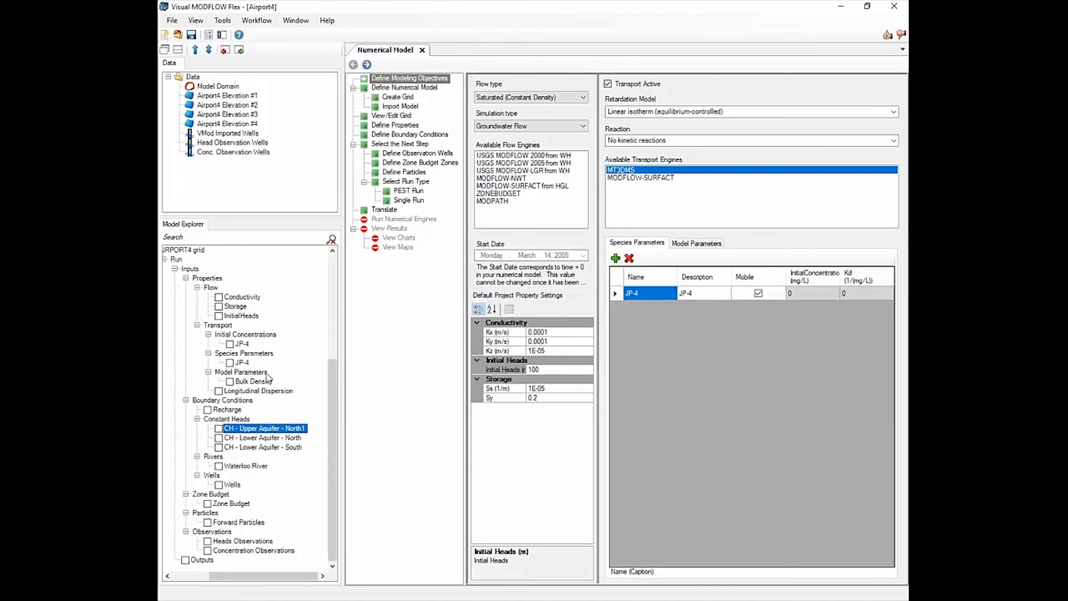
- Rename the data object Airport4 Elevation #4 as Airport4 Elevation #5
right_click(222, 123)
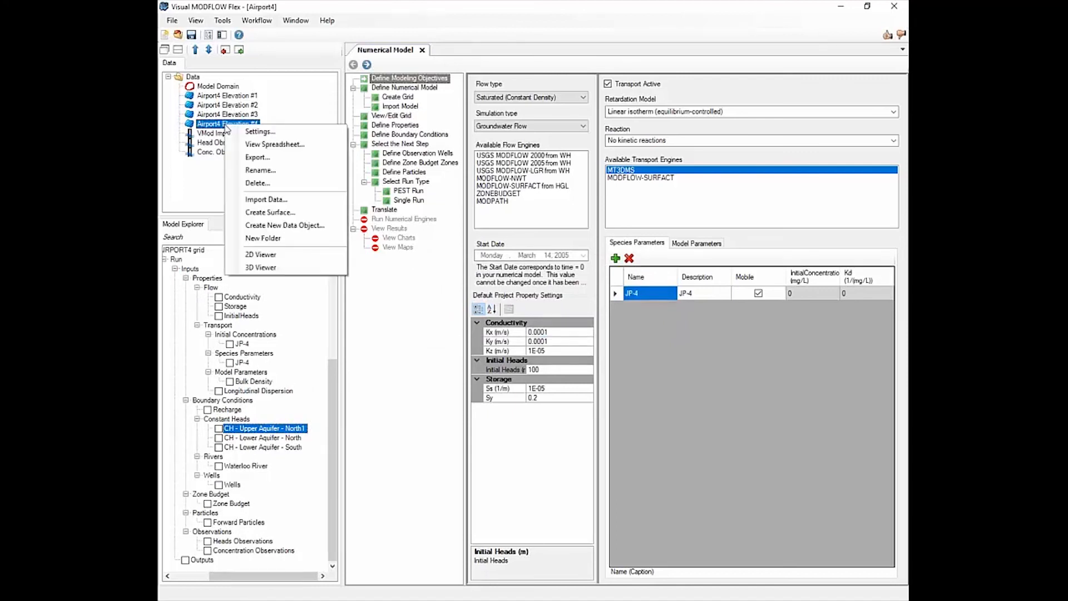
click(282, 172)
click(475, 304)
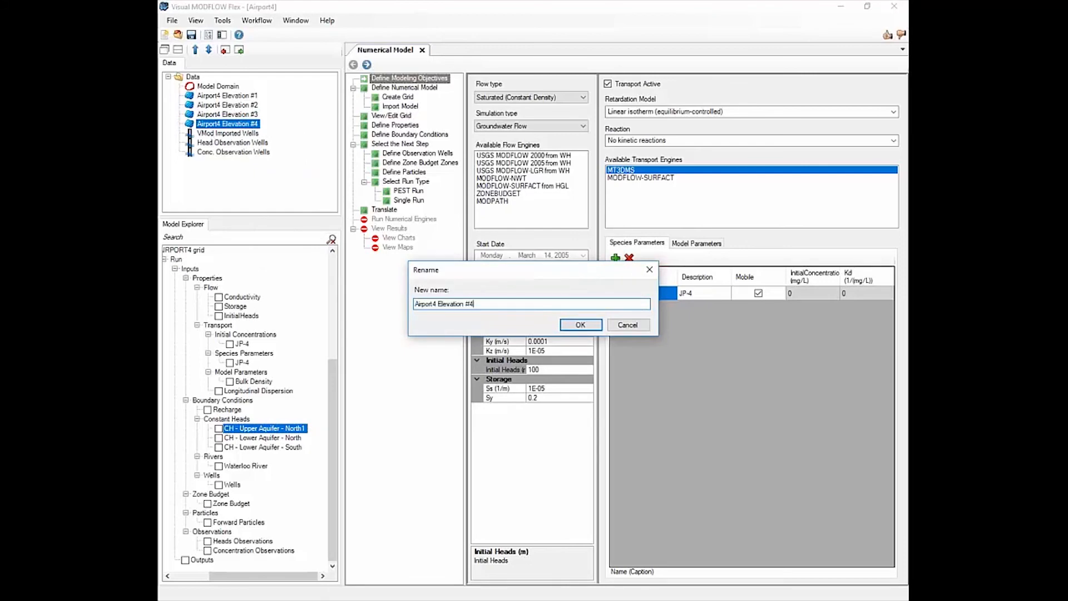
text(5)
key(Return)
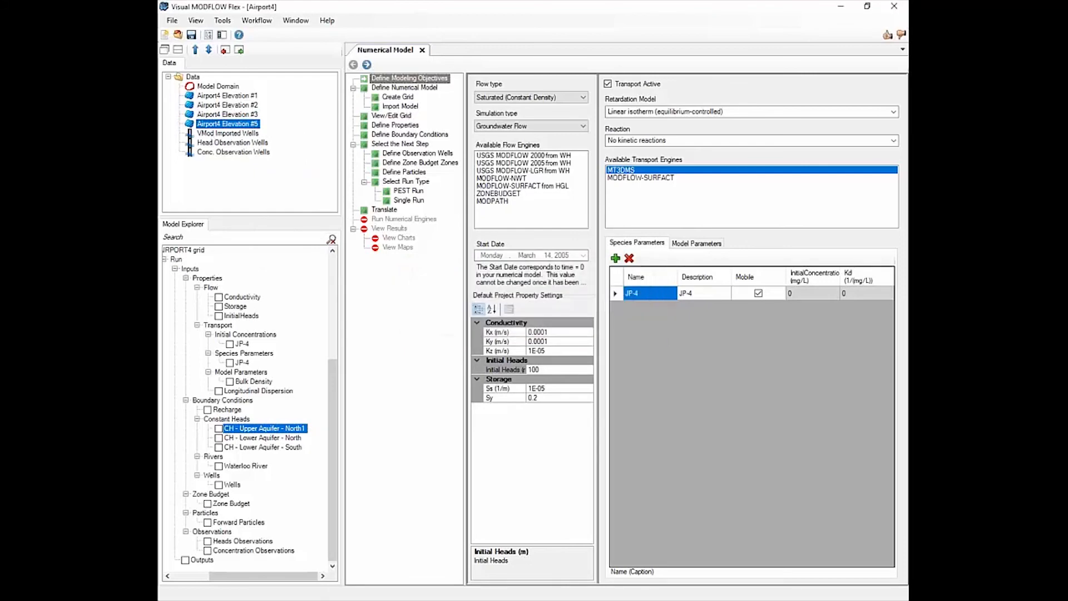
- Create a new folder named Surfaces under the Data root
click(195, 77)
right_click(201, 79)
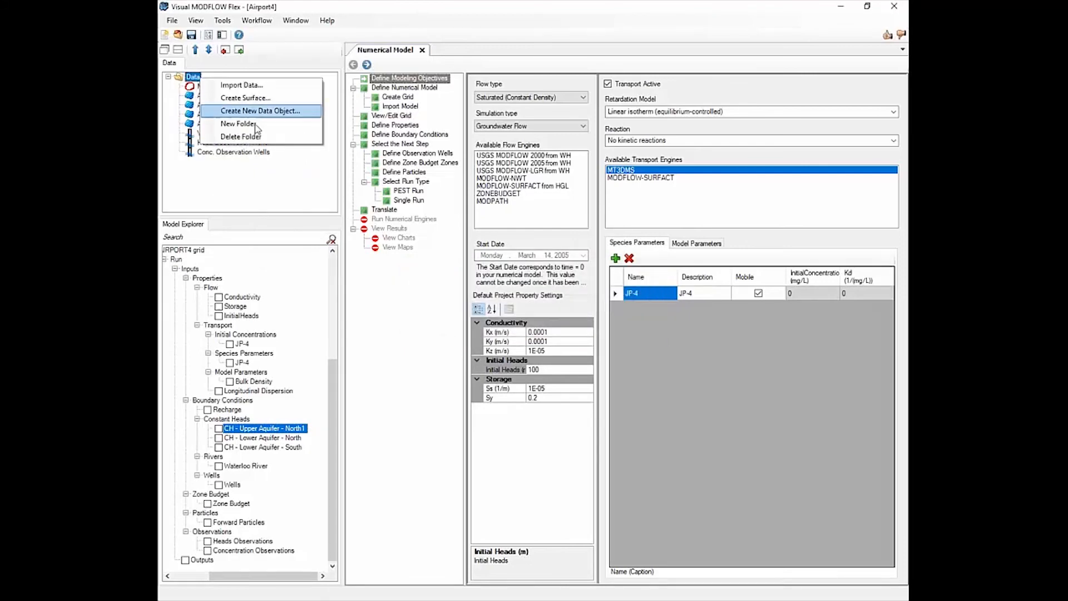
click(265, 125)
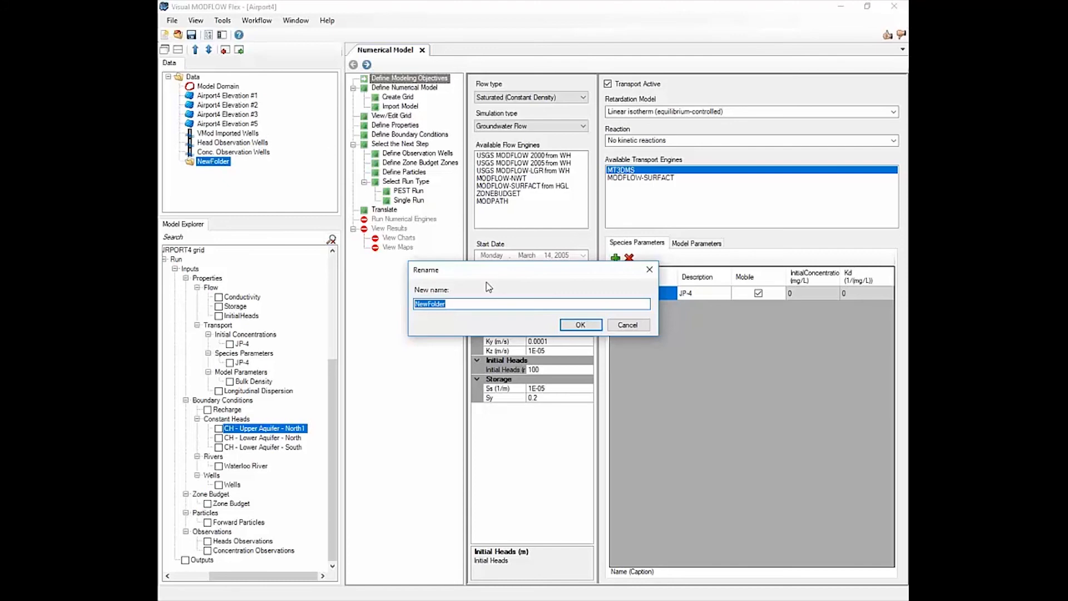
text(Surfaces)
key(Return)
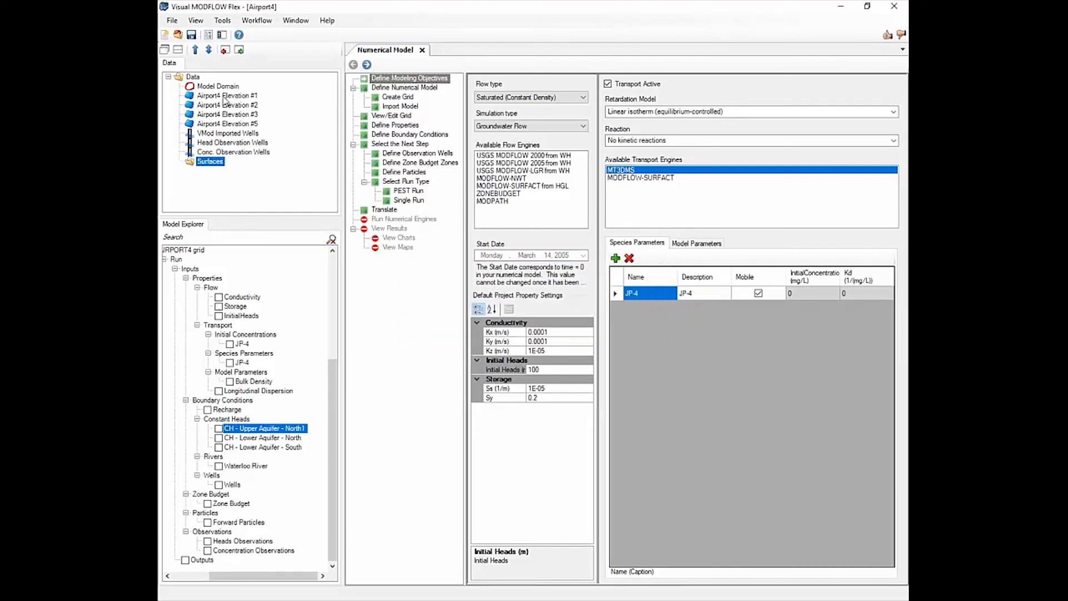
- Move the Airport4 Elevation surfaces #1, #2, #3 and #5 into the Surfaces folder and leave the folder expanded
drag(223, 99, 215, 161)
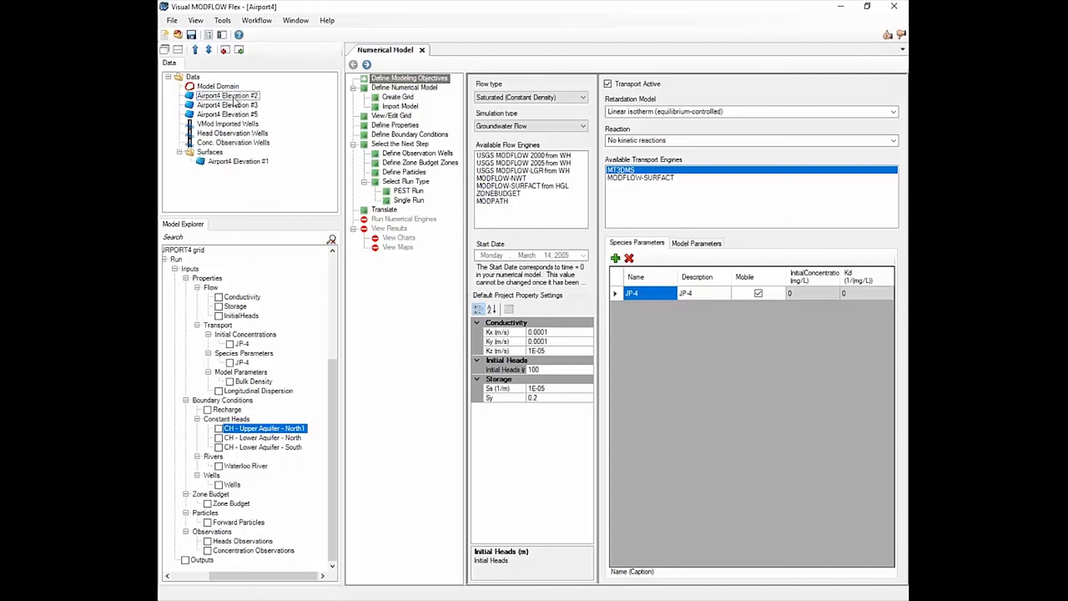
drag(233, 96, 213, 135)
click(179, 125)
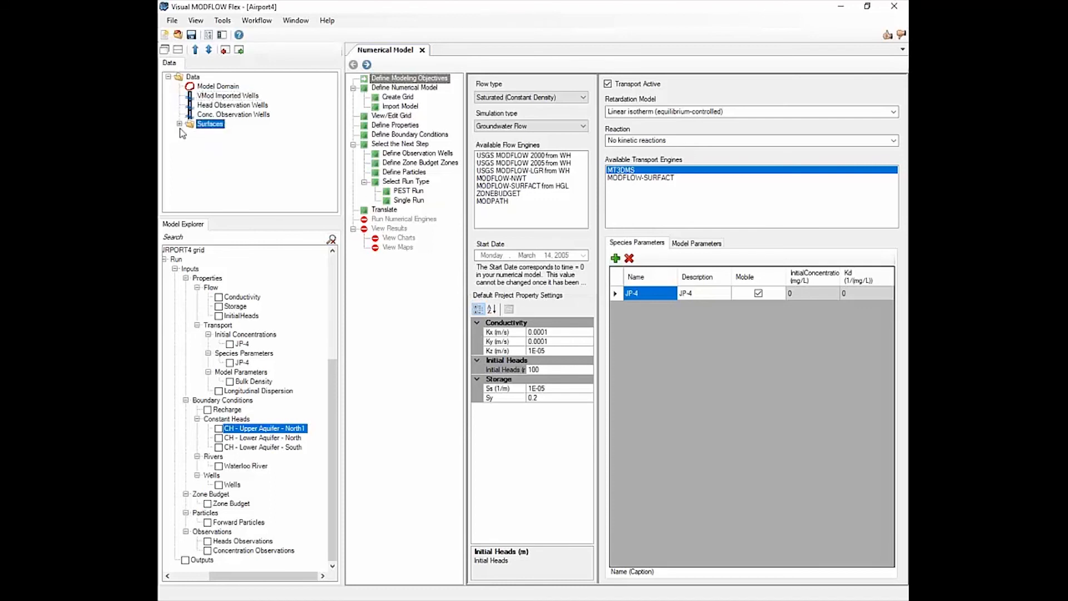
click(178, 124)
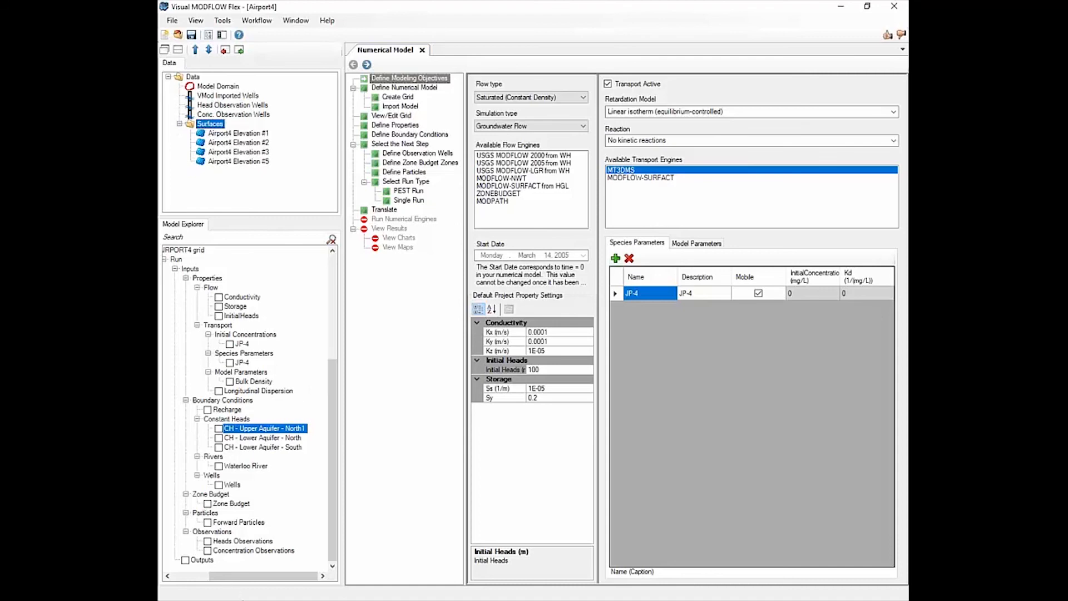
mouse_move(239, 578)
mouse_down()
mouse_move(199, 578)
mouse_move(222, 578)
mouse_up()
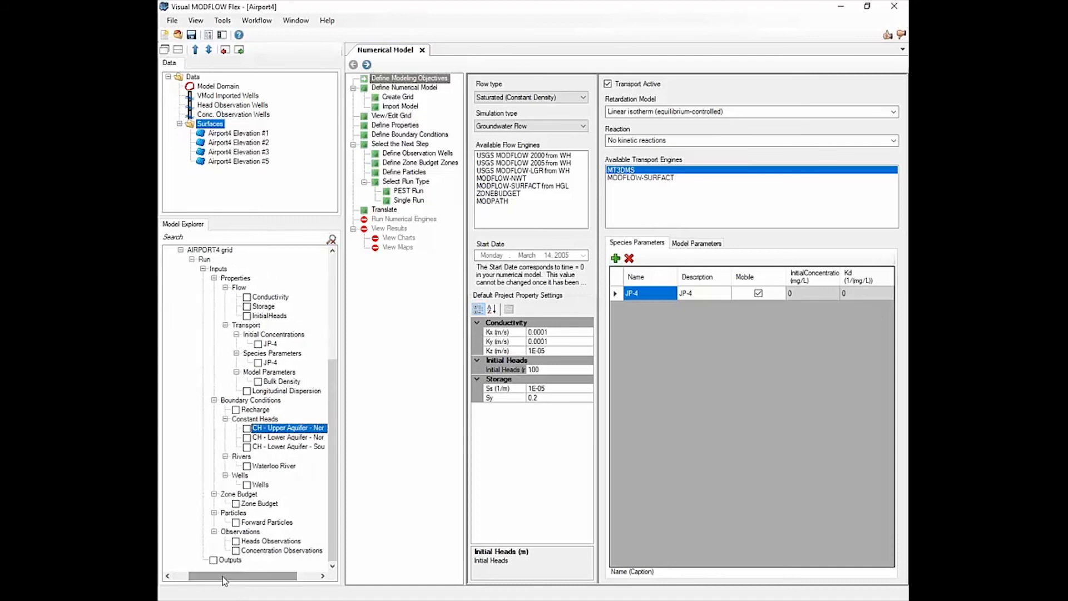
scroll(201, 409, up, 4)
scroll(192, 403, up, 2)
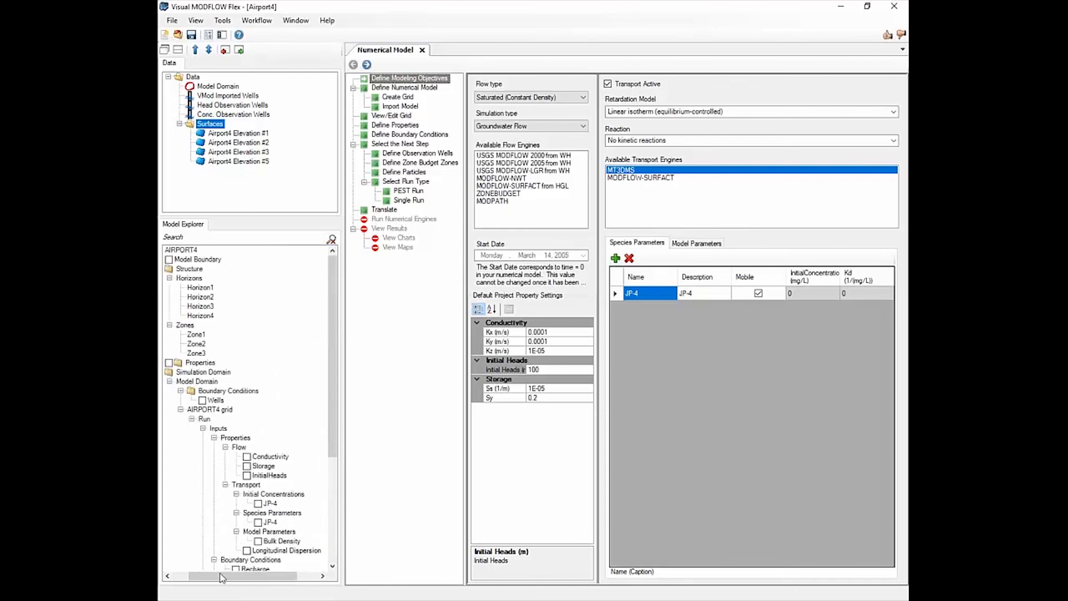
drag(245, 577, 224, 577)
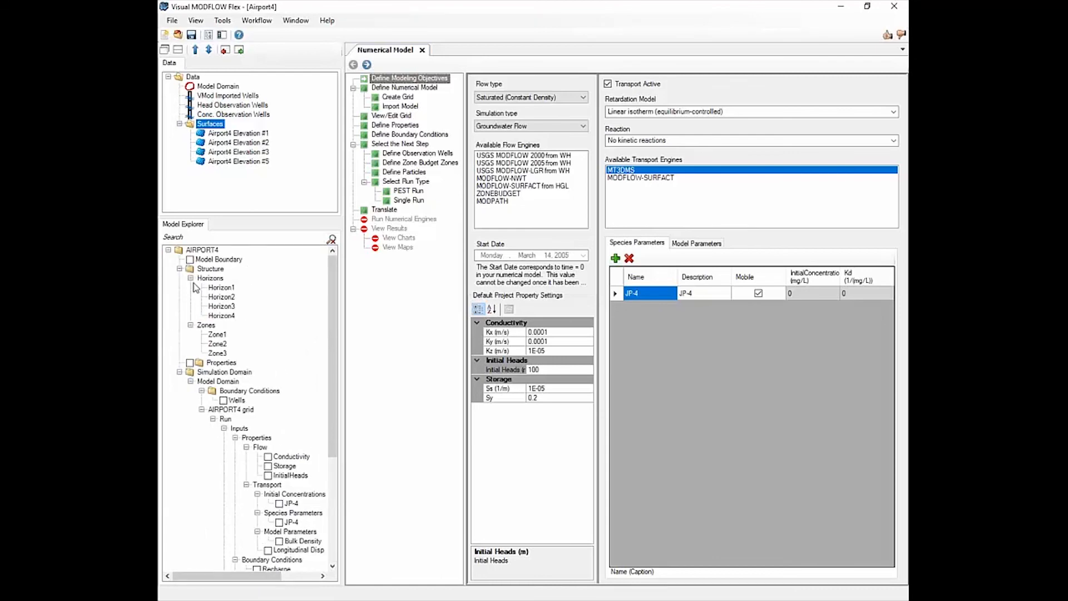
click(205, 251)
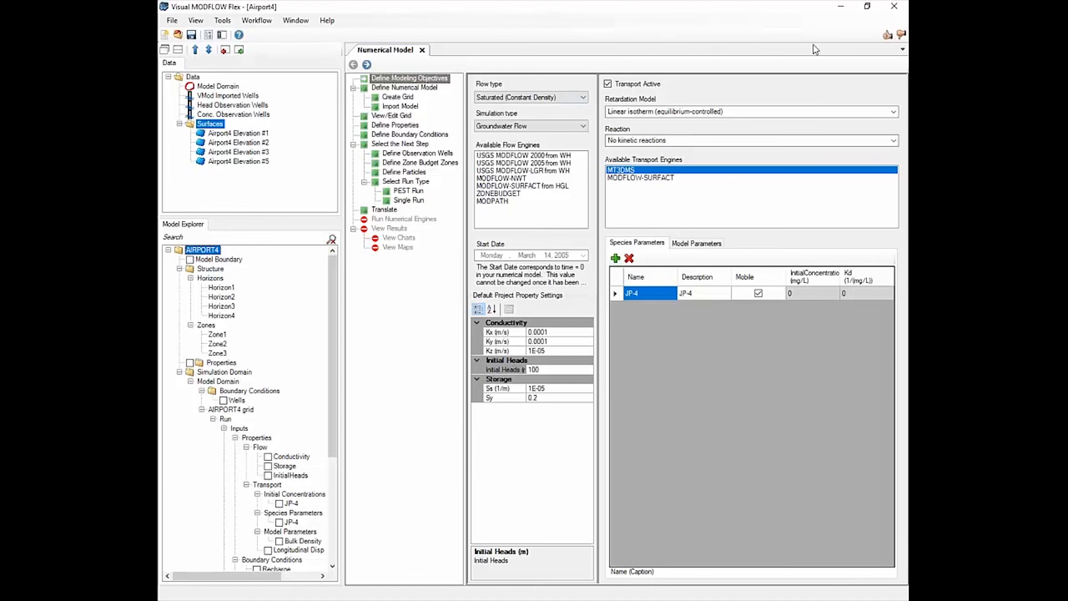
- Open the thumbs-up feedback form to view it and cancel it without sending feedback
click(889, 35)
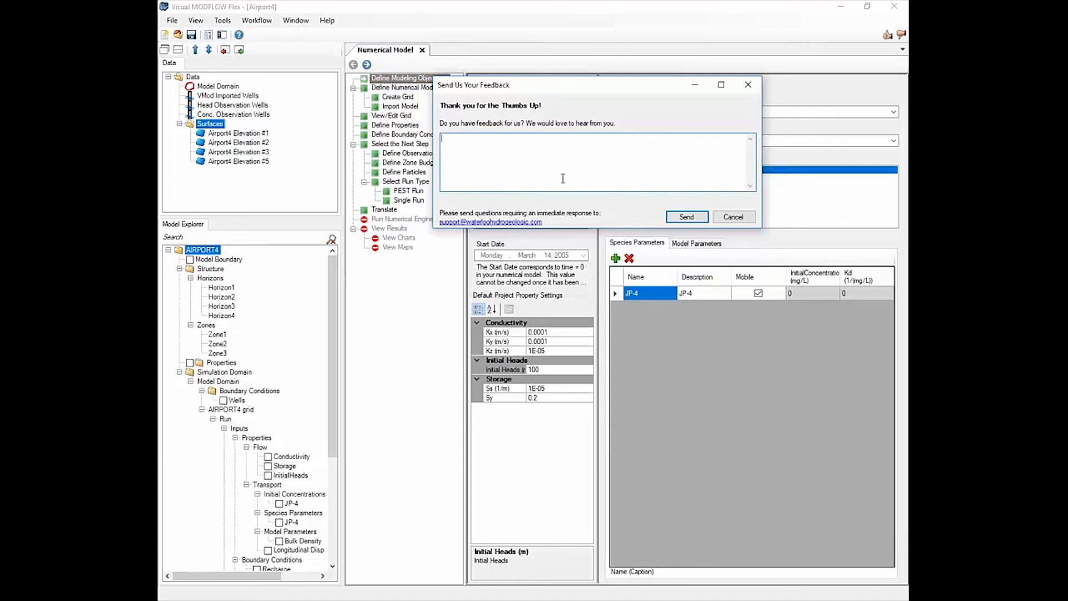
click(731, 218)
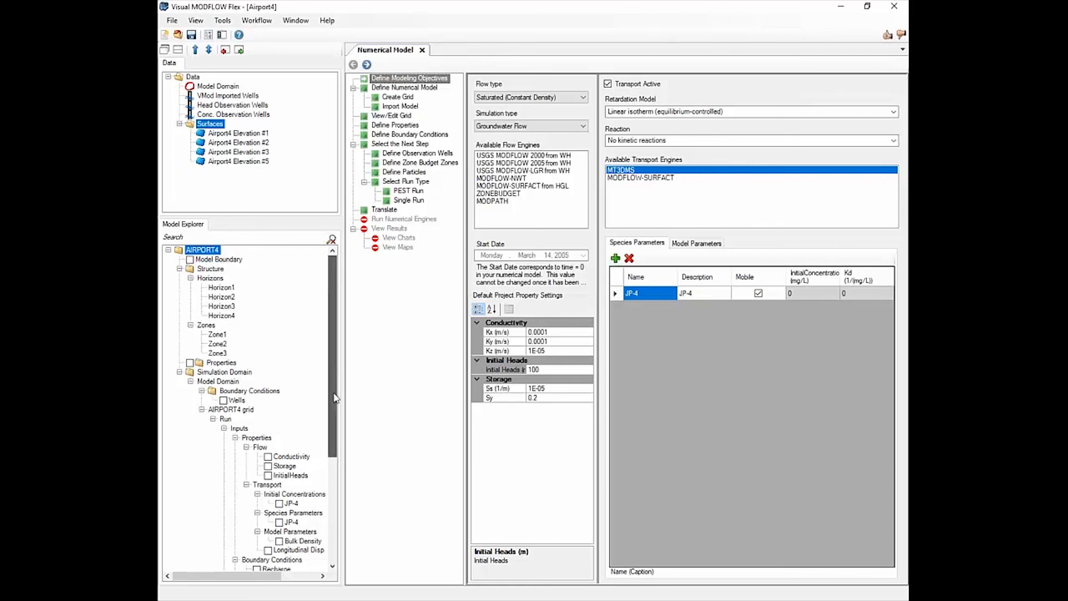
drag(331, 390, 333, 513)
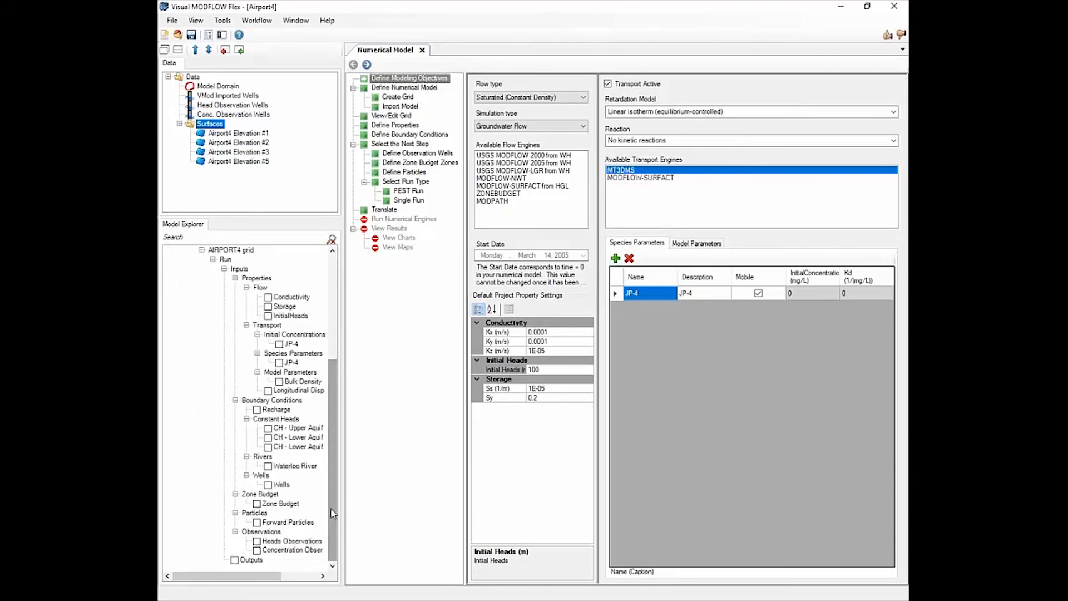